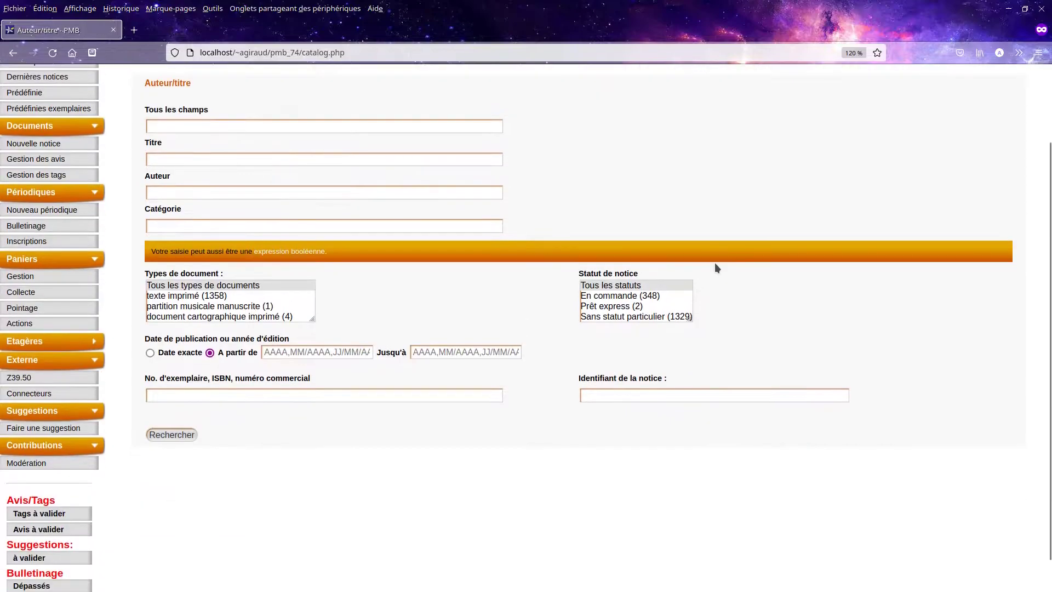
Open the Paramètres page of the Outils module in the Administration area.
{"action": "scroll", "coordinate": [714, 268], "scroll_direction": "up", "scroll_amount": 3}
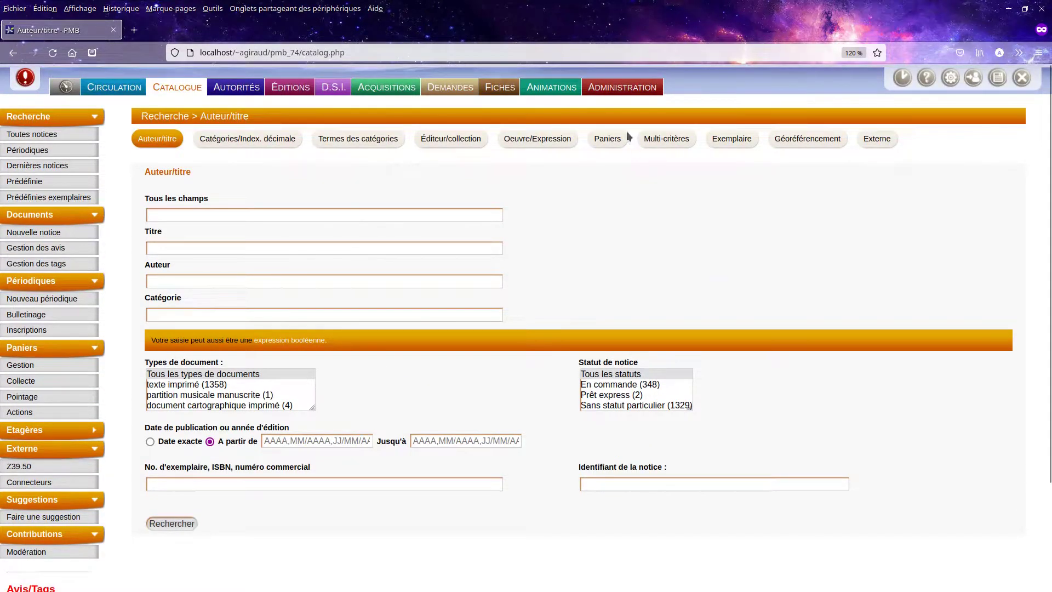
{"action": "left_click", "coordinate": [622, 93]}
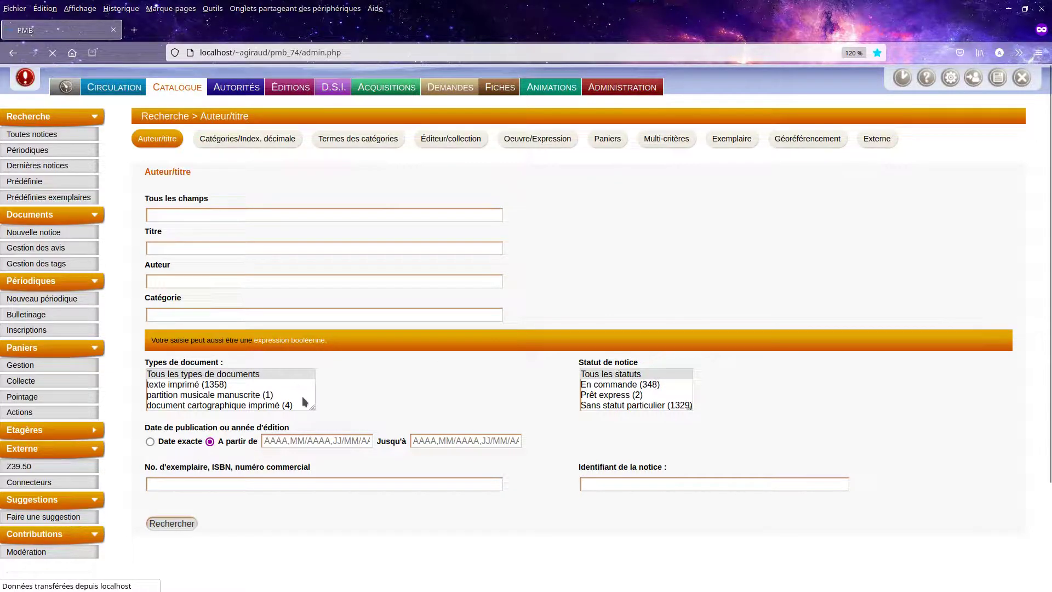
{"action": "scroll", "coordinate": [164, 433], "scroll_direction": "down", "scroll_amount": 5}
{"action": "left_click", "coordinate": [22, 392]}
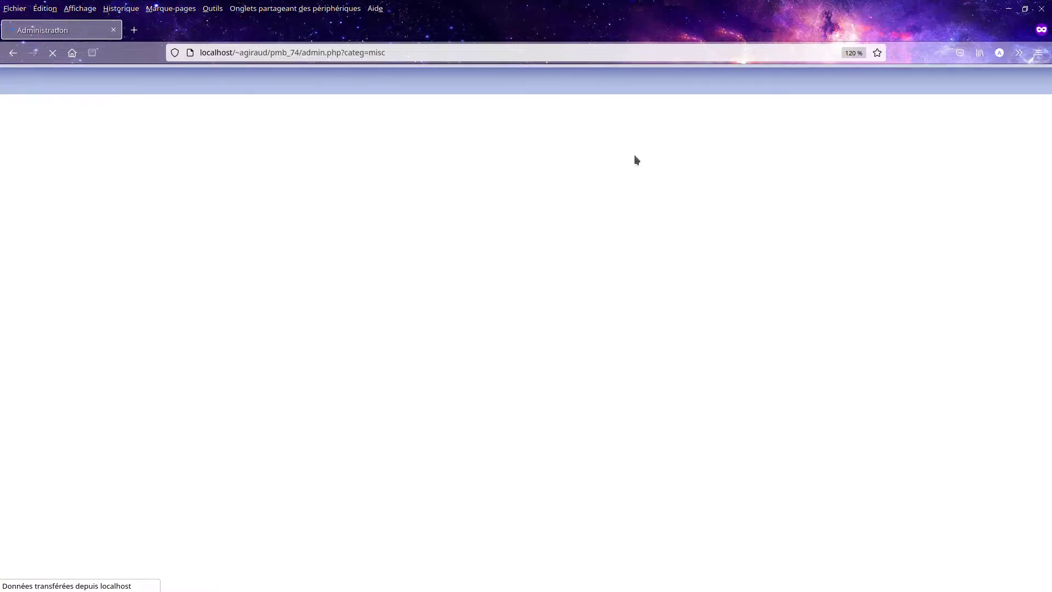
{"action": "left_click", "coordinate": [692, 143]}
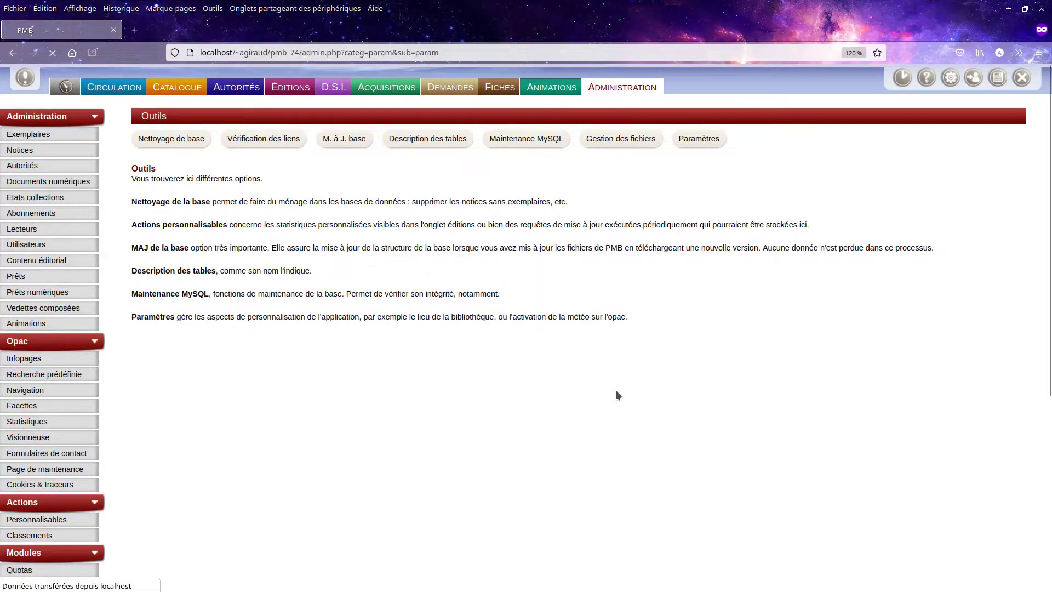
{"action": "left_click", "coordinate": [556, 352]}
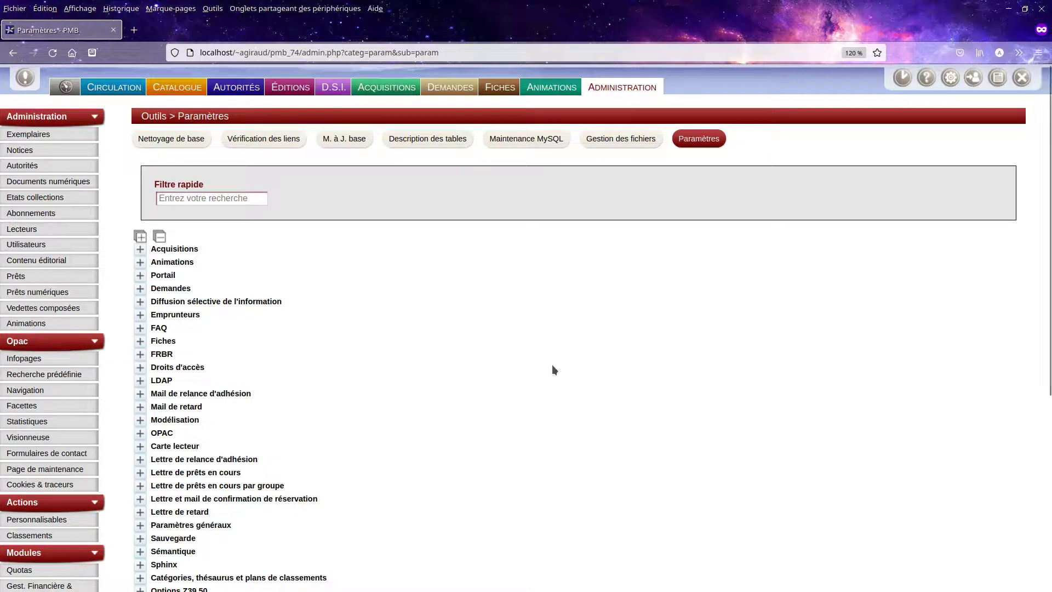
{"action": "key", "text": "Escape"}
{"action": "key", "text": "x"}
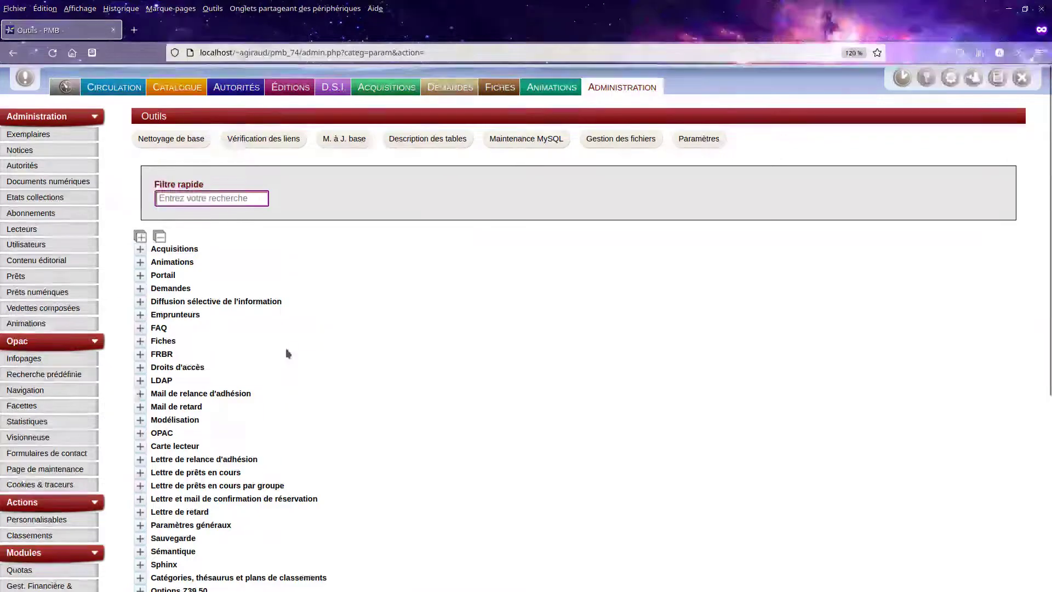
Expand all parameter groups and search the page for "calen".
{"action": "left_click", "coordinate": [141, 237]}
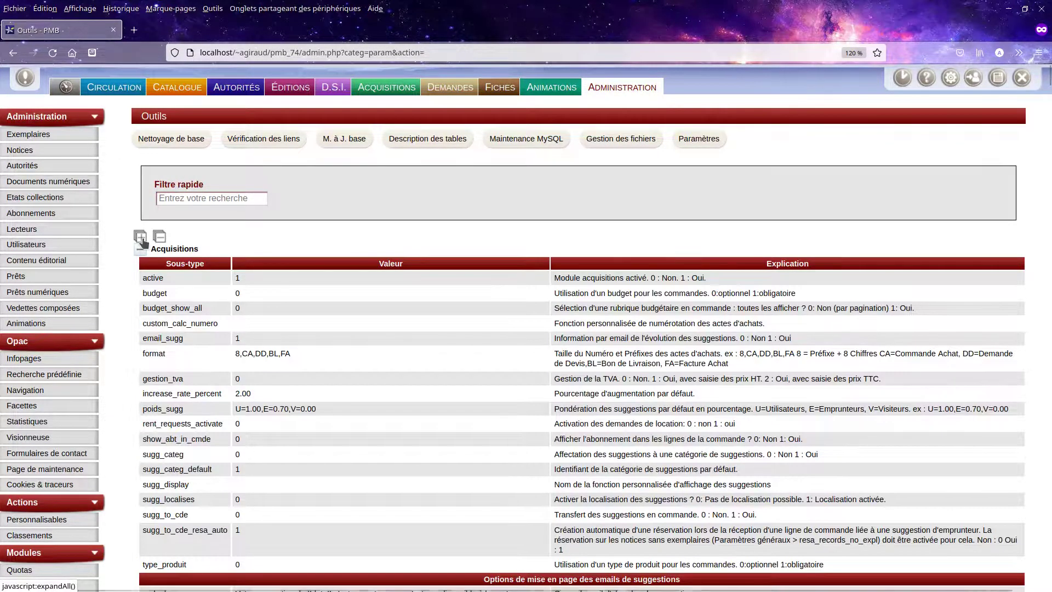
{"action": "scroll", "coordinate": [390, 250], "scroll_direction": "down", "scroll_amount": 2}
{"action": "scroll", "coordinate": [416, 179], "scroll_direction": "up", "scroll_amount": 2}
{"action": "key", "text": "ctrl+f"}
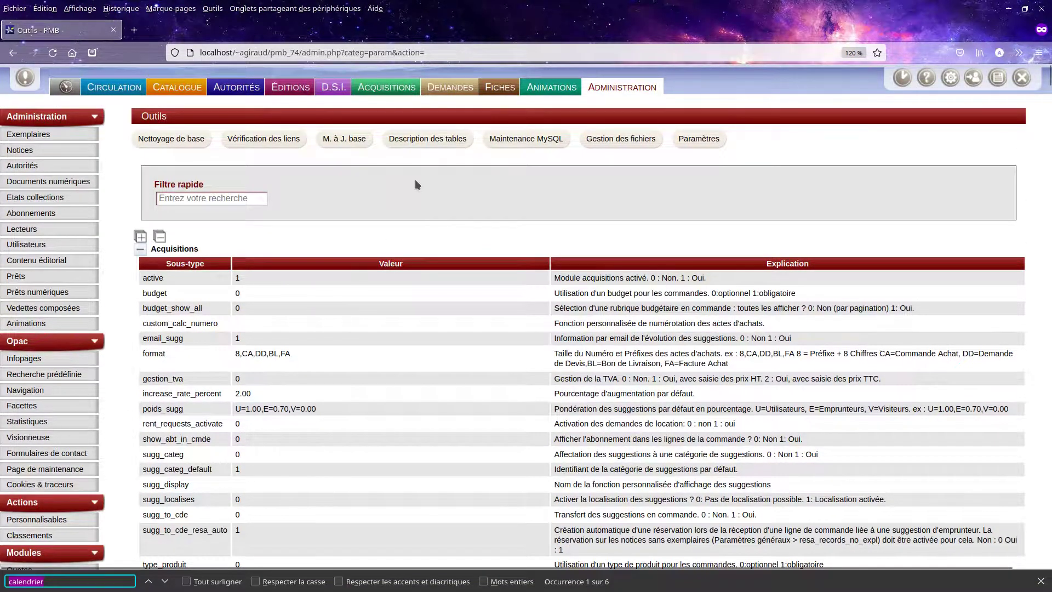
{"action": "type", "text": "calen"}
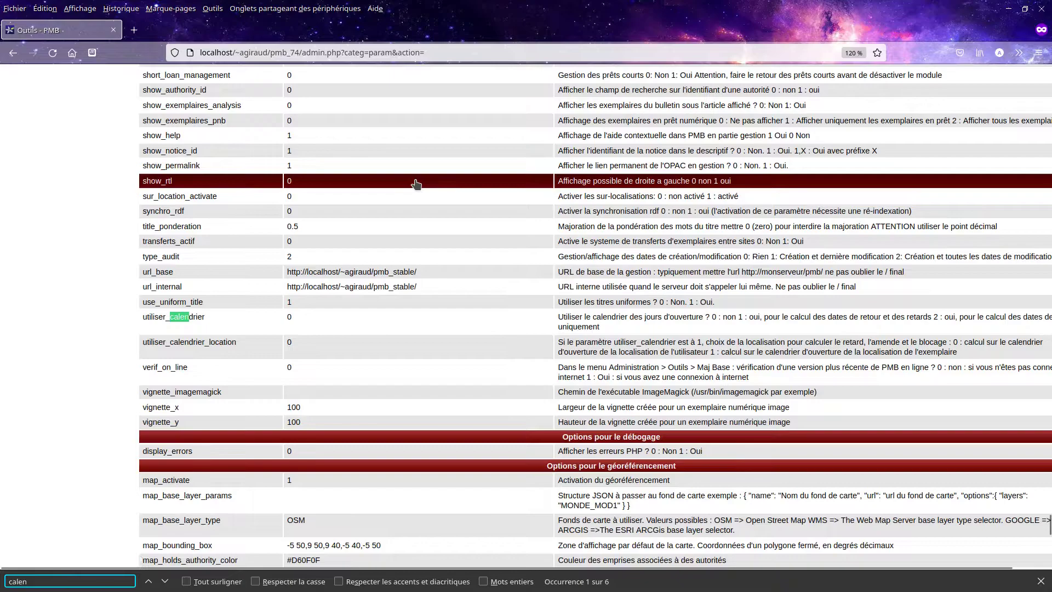
{"action": "left_click", "coordinate": [1041, 582]}
{"action": "key", "text": "Home"}
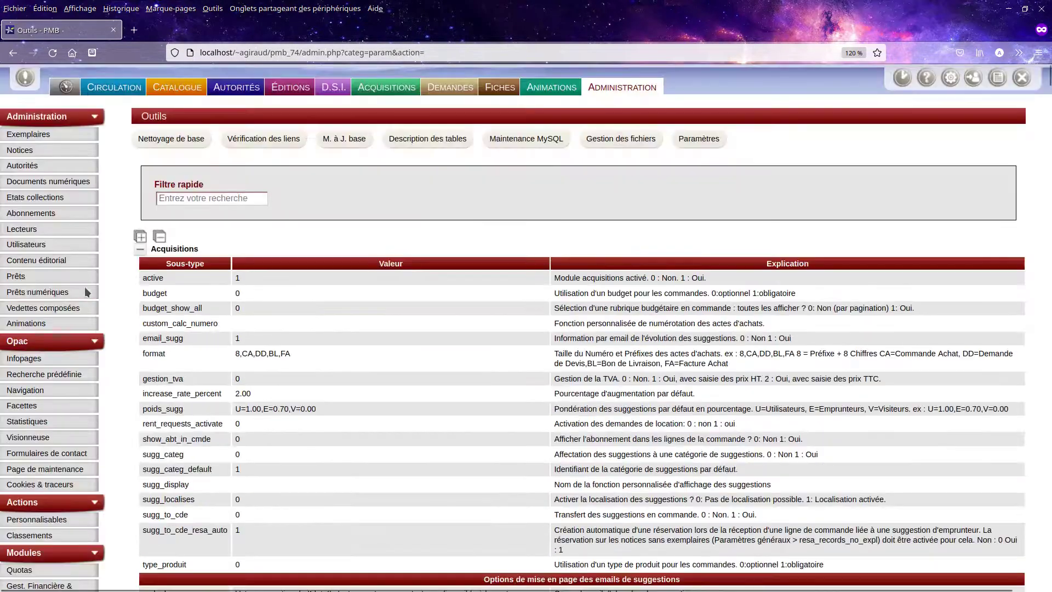
Collapse all parameter groups and filter the parameters by "calendrier".
{"action": "left_click", "coordinate": [160, 230]}
{"action": "left_click", "coordinate": [173, 198]}
{"action": "type", "text": "cal"}
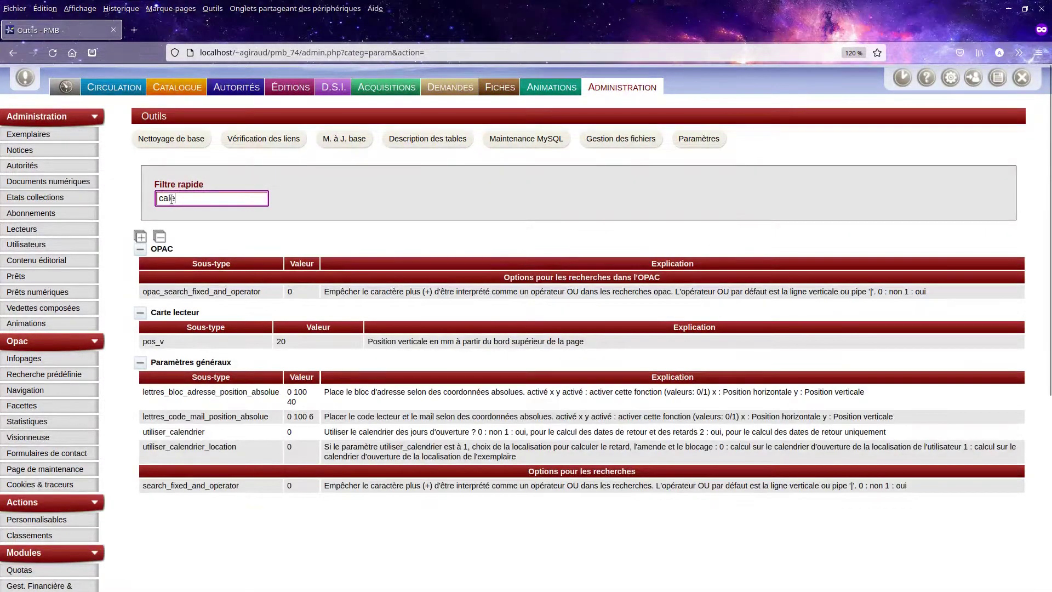
{"action": "type", "text": "endrier"}
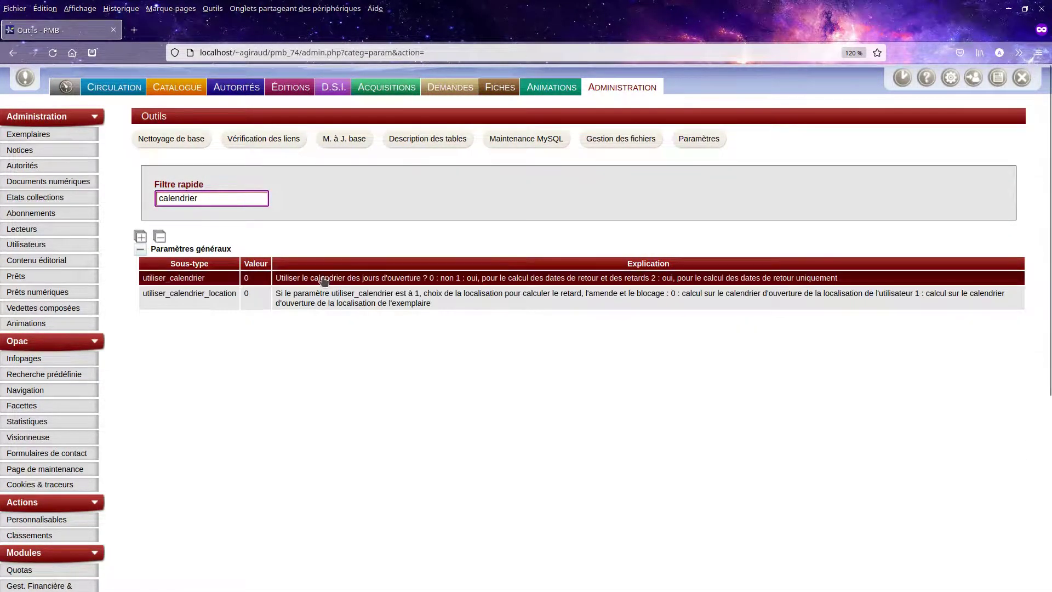
Set the utiliser_calendrier parameter to 1, for calculating return dates and overdue items, and save it.
{"action": "left_click", "coordinate": [282, 279]}
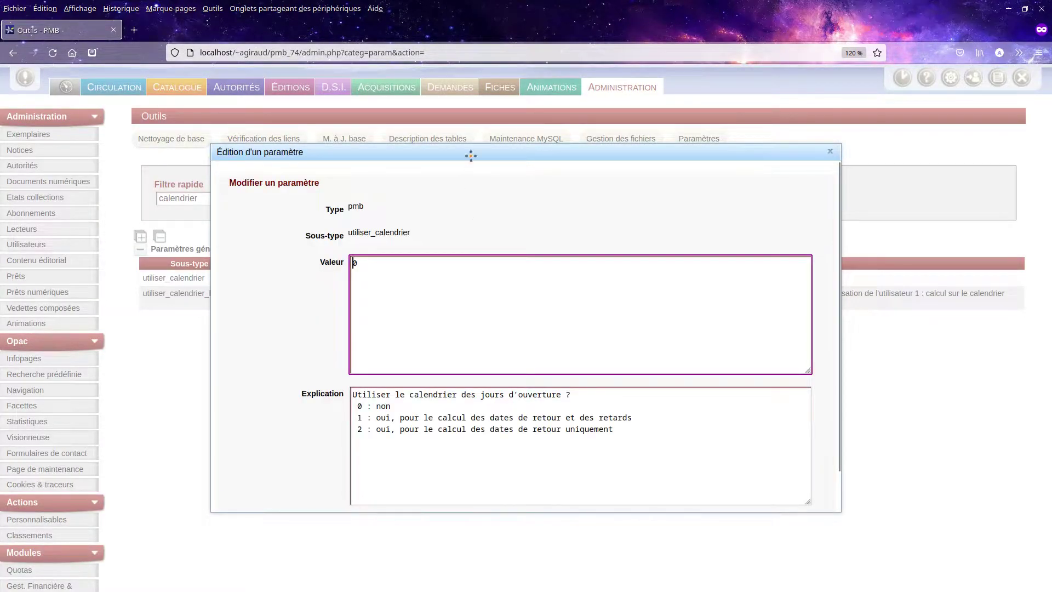
{"action": "left_click_drag", "start_coordinate": [463, 146], "coordinate": [420, 126]}
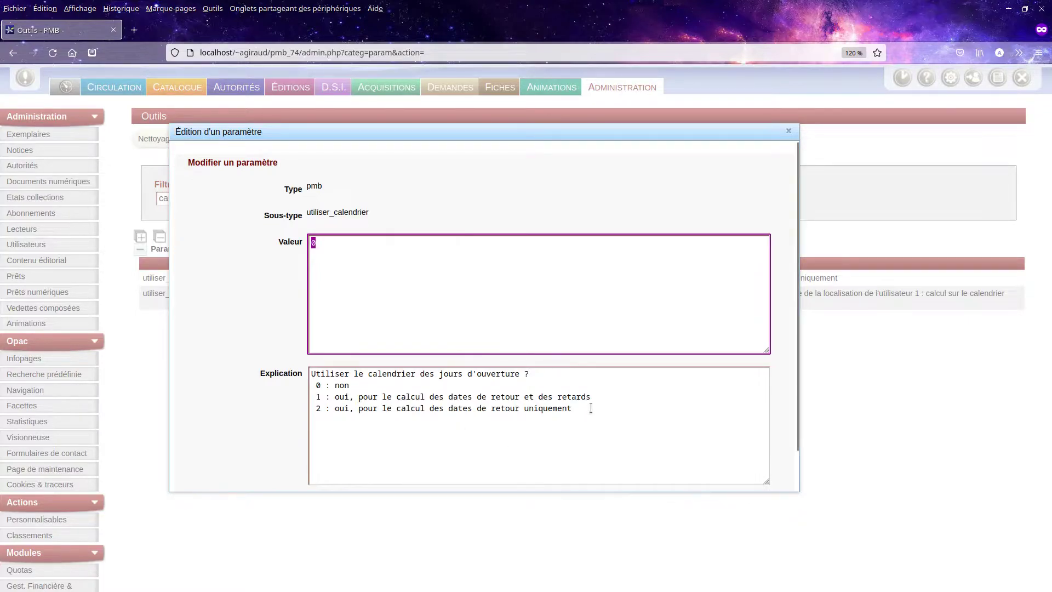
{"action": "type", "text": "1"}
{"action": "scroll", "coordinate": [564, 306], "scroll_direction": "down", "scroll_amount": 2}
{"action": "left_click", "coordinate": [274, 469]}
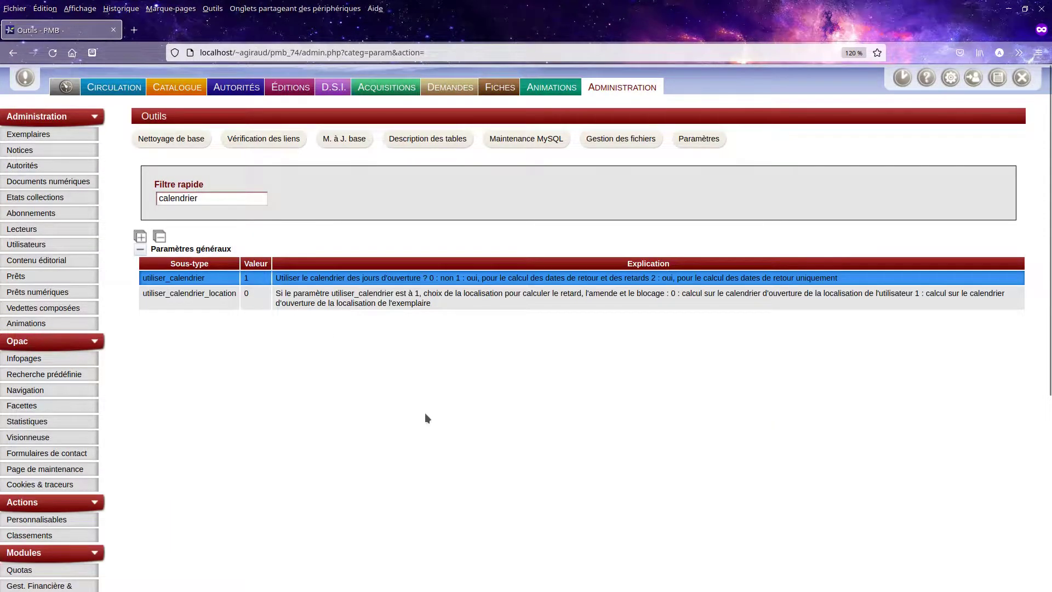
Examine the explanation of the utiliser_calendrier_location parameter and close it without changes.
{"action": "left_click", "coordinate": [311, 297]}
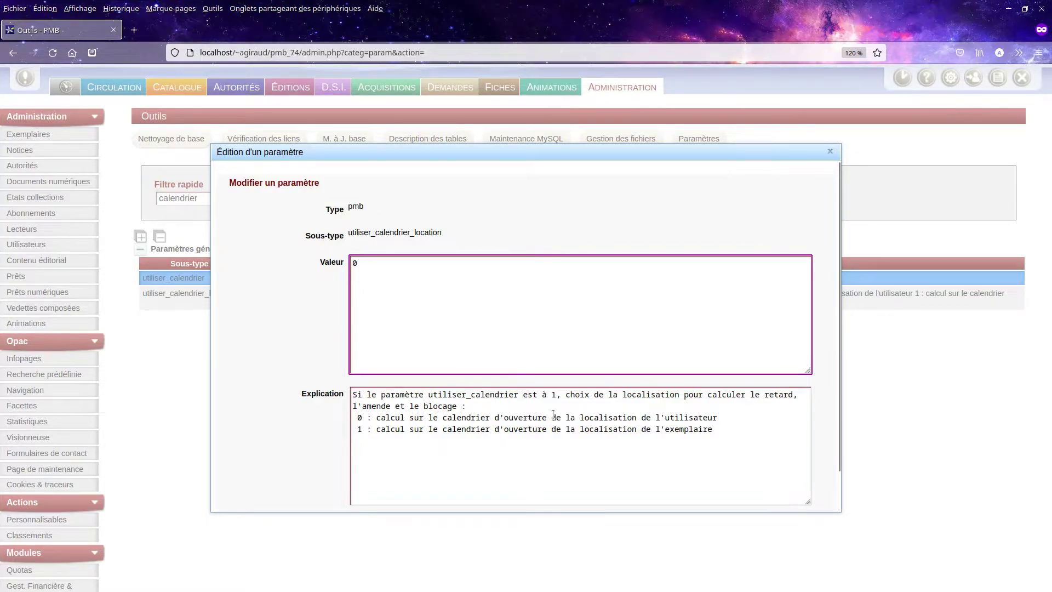
{"action": "left_click_drag", "start_coordinate": [581, 419], "coordinate": [743, 434]}
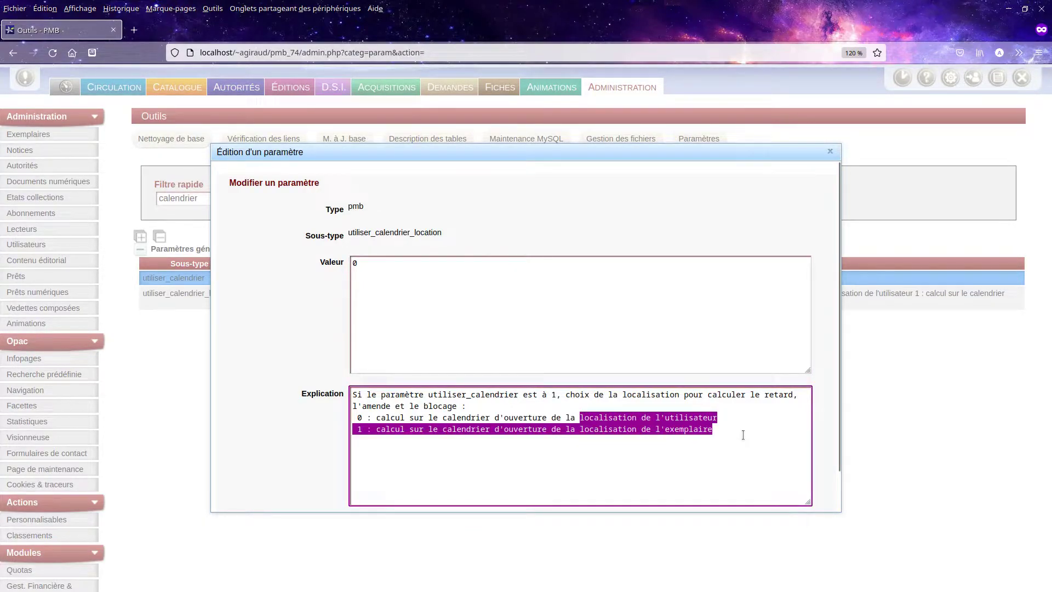
{"action": "left_click", "coordinate": [688, 329]}
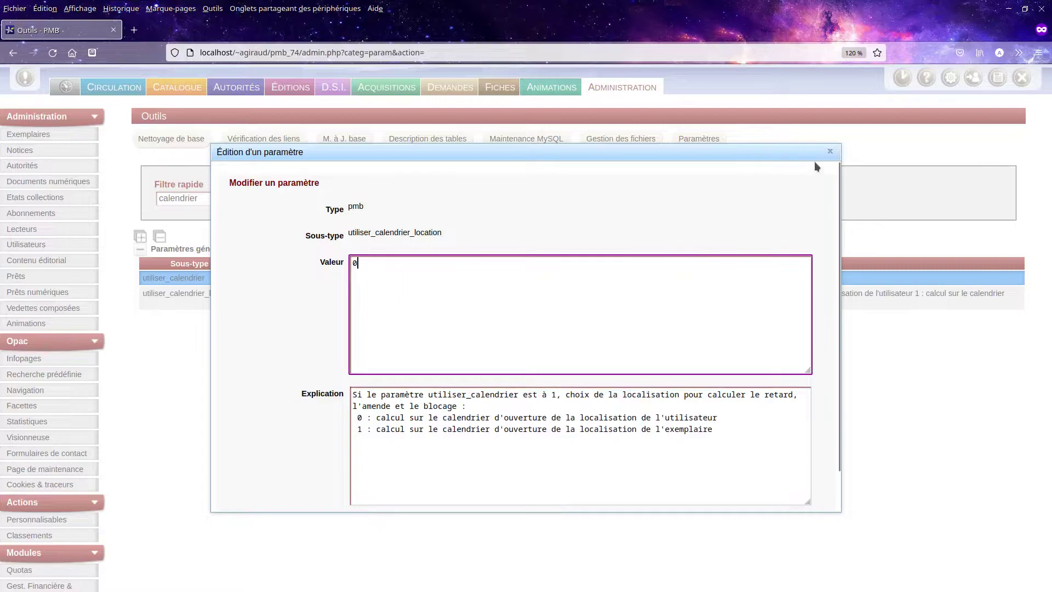
{"action": "left_click", "coordinate": [829, 151]}
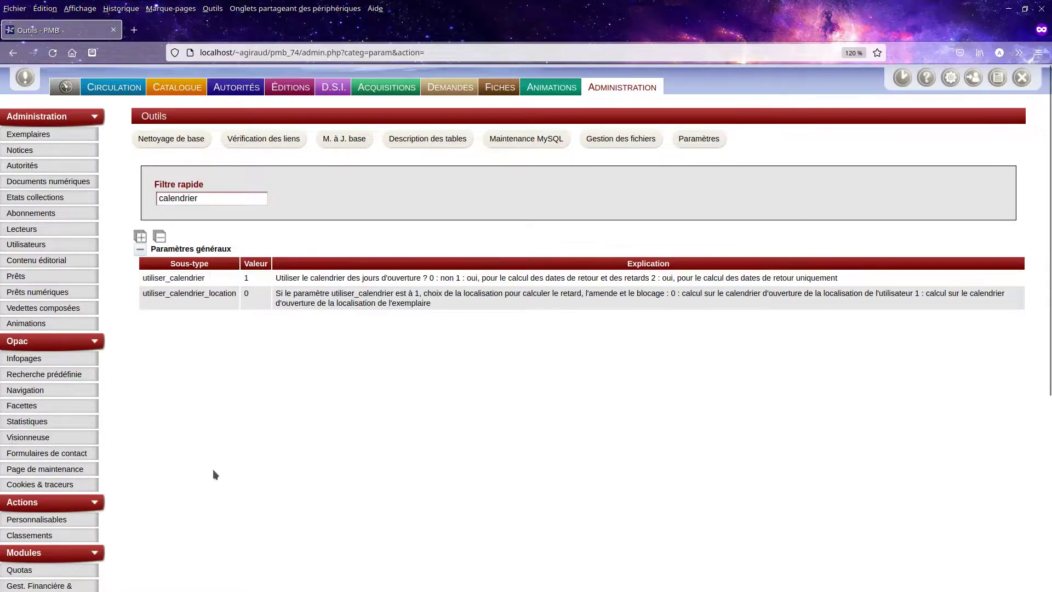
Reload the Administration area and open the Calendrier module.
{"action": "scroll", "coordinate": [213, 473], "scroll_direction": "down", "scroll_amount": 5}
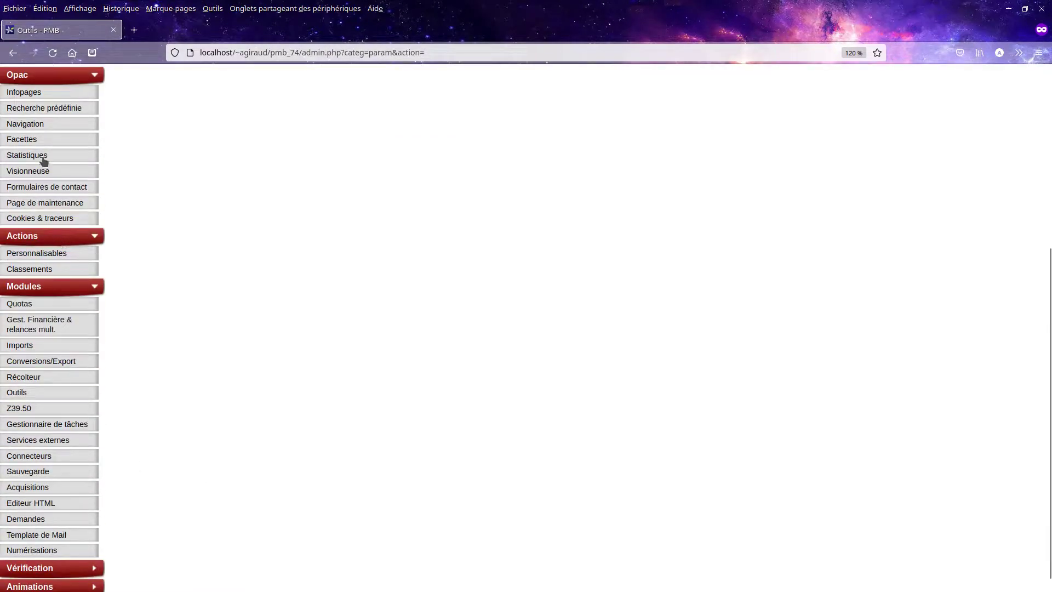
{"action": "scroll", "coordinate": [82, 383], "scroll_direction": "up", "scroll_amount": 5}
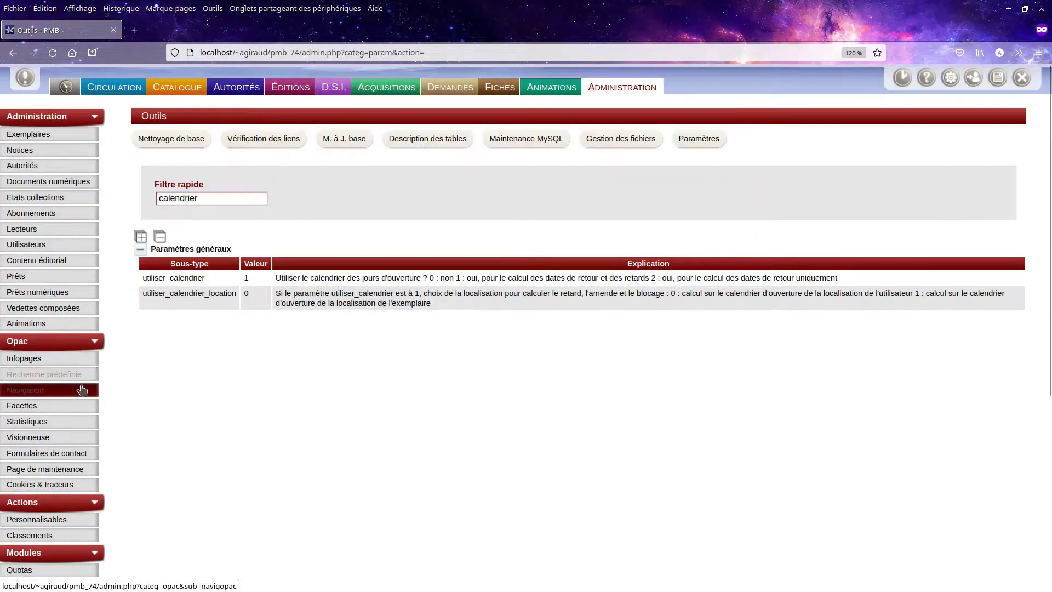
{"action": "left_click", "coordinate": [619, 102]}
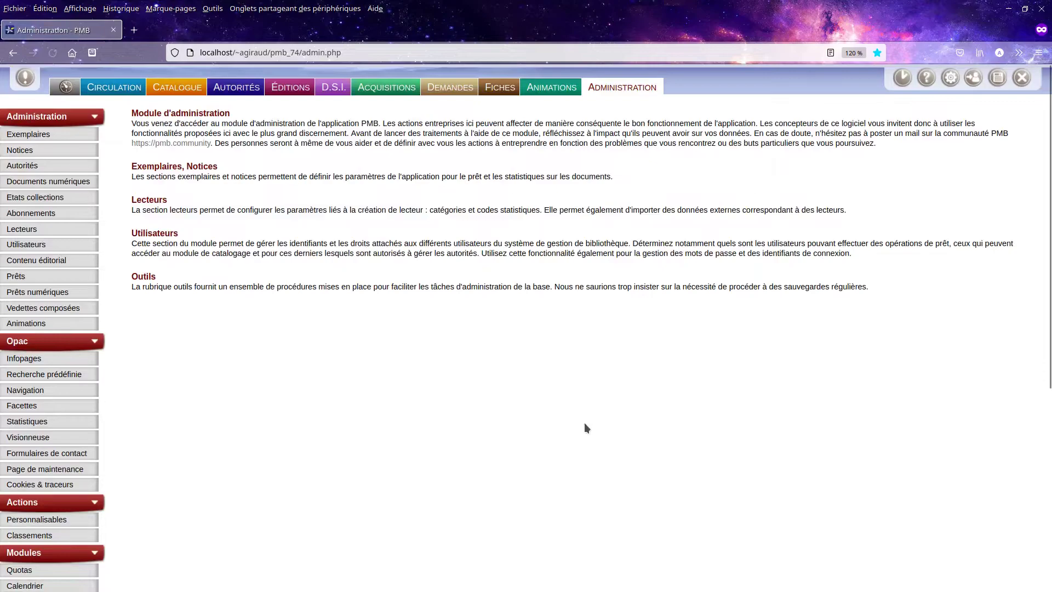
{"action": "scroll", "coordinate": [451, 416], "scroll_direction": "down", "scroll_amount": 3}
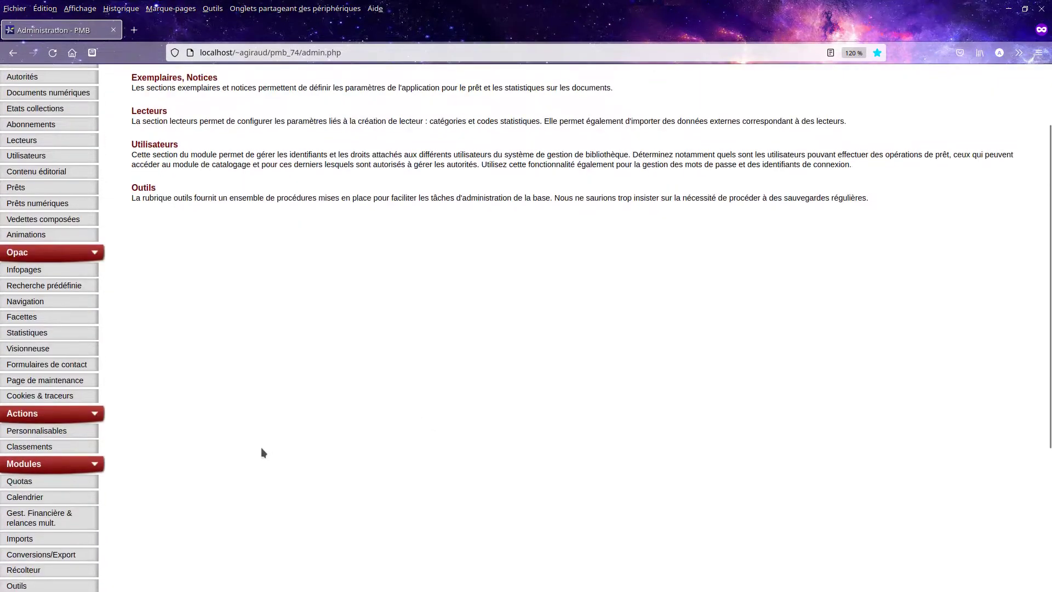
{"action": "left_click", "coordinate": [26, 504]}
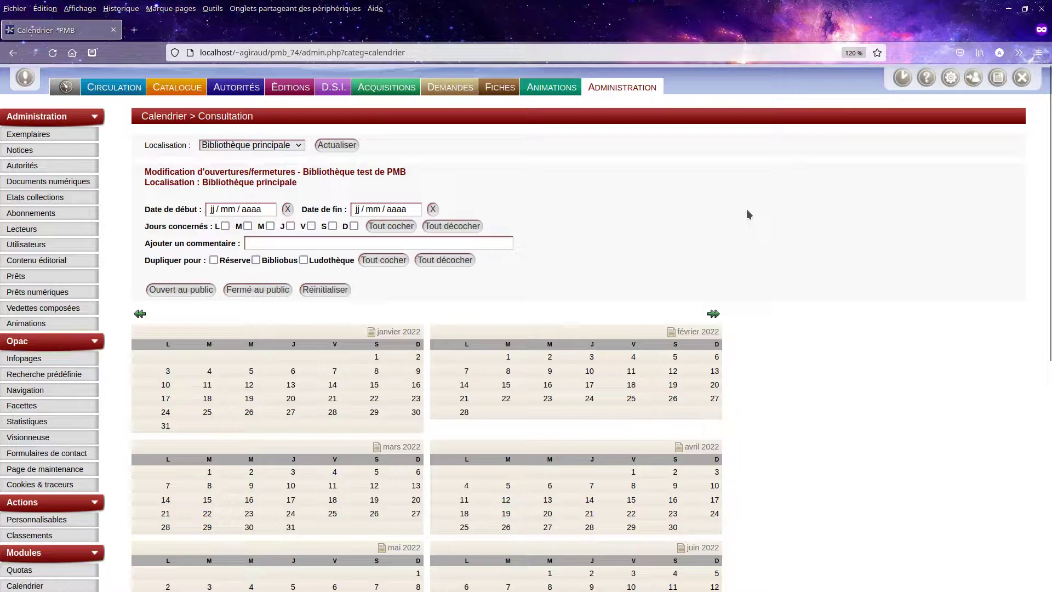
Set the opening period for Bibliothèque principale from 01/01/2022 to 31/12/2022.
{"action": "left_click", "coordinate": [212, 211]}
{"action": "type", "text": "01012022"}
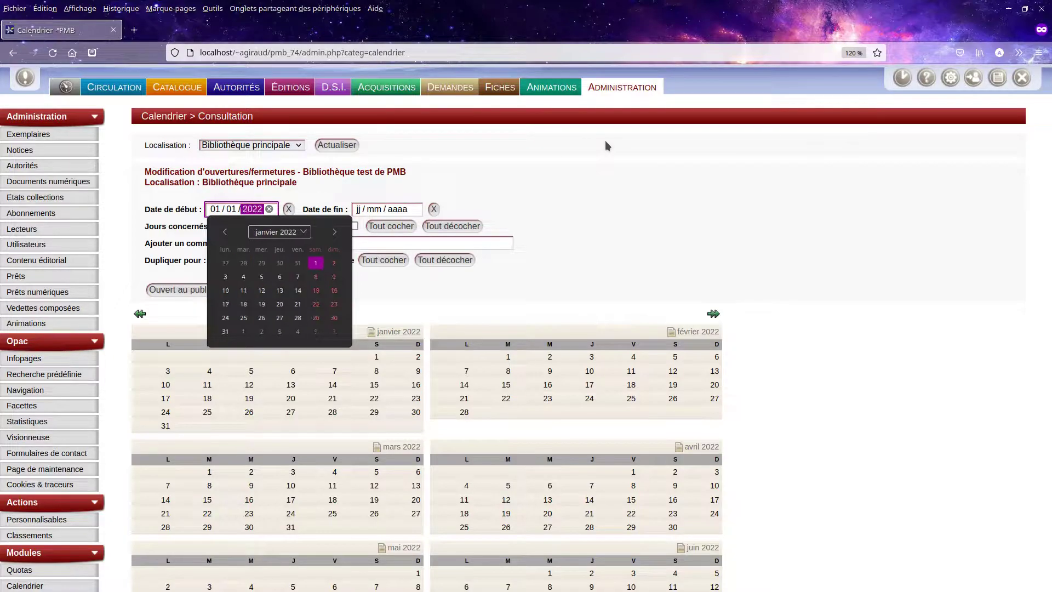
{"action": "left_click", "coordinate": [358, 209]}
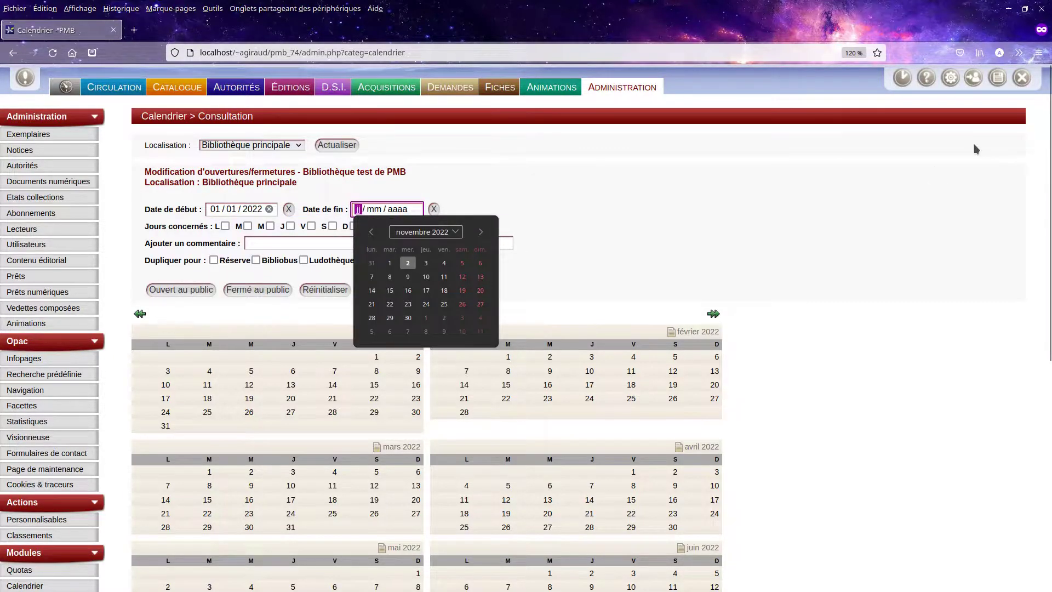
{"action": "type", "text": "31122022"}
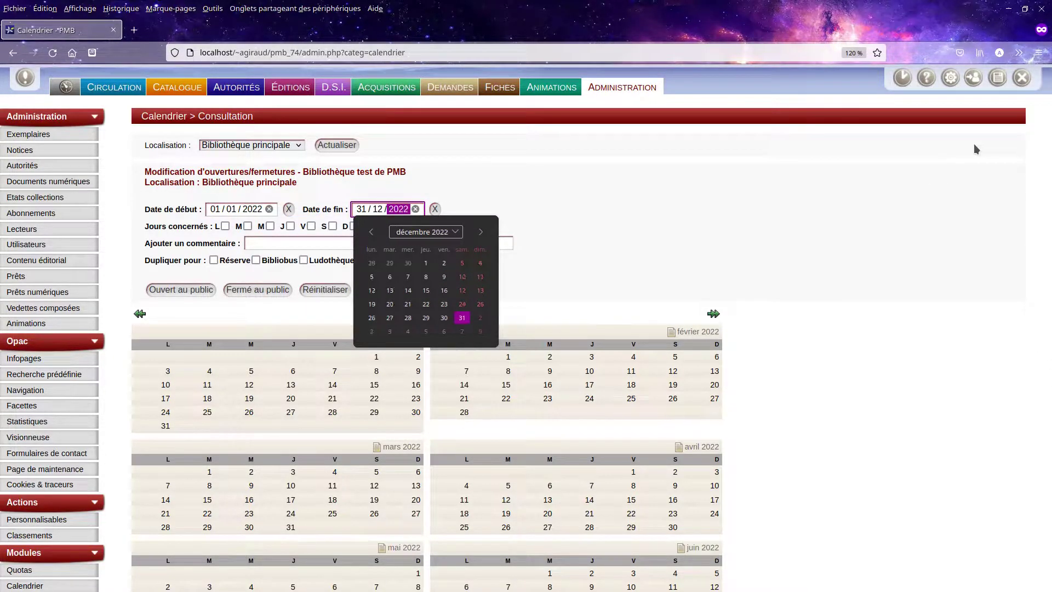
{"action": "left_click", "coordinate": [852, 191]}
Select Monday to Friday, duplicate the settings for Ludothèque, and mark these days as open to the public.
{"action": "left_click", "coordinate": [225, 226]}
{"action": "left_click", "coordinate": [248, 226]}
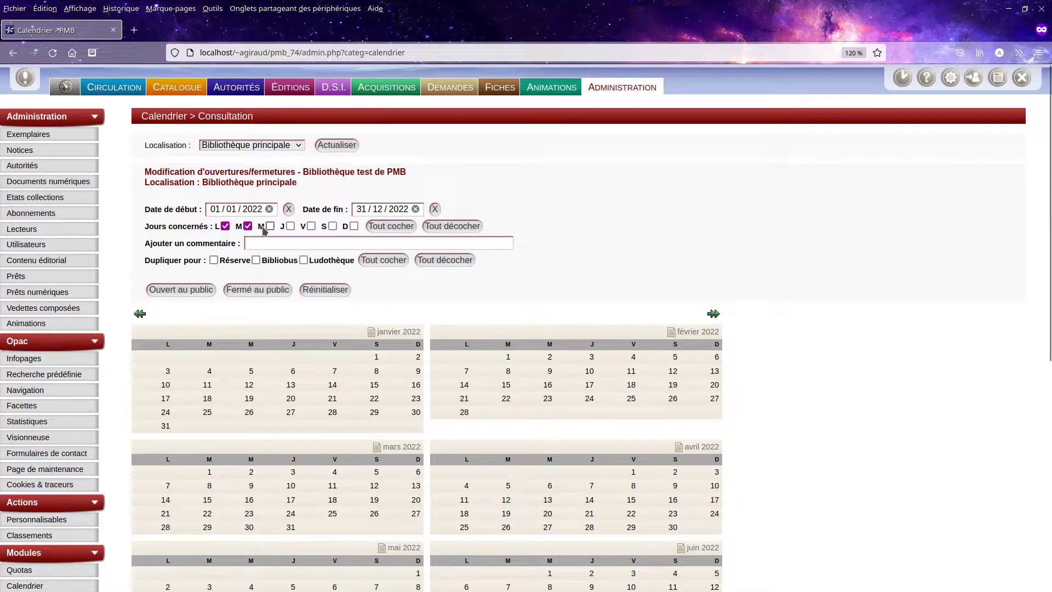
{"action": "left_click", "coordinate": [290, 226]}
{"action": "left_click", "coordinate": [312, 226]}
{"action": "left_click", "coordinate": [304, 260]}
{"action": "left_click", "coordinate": [164, 289]}
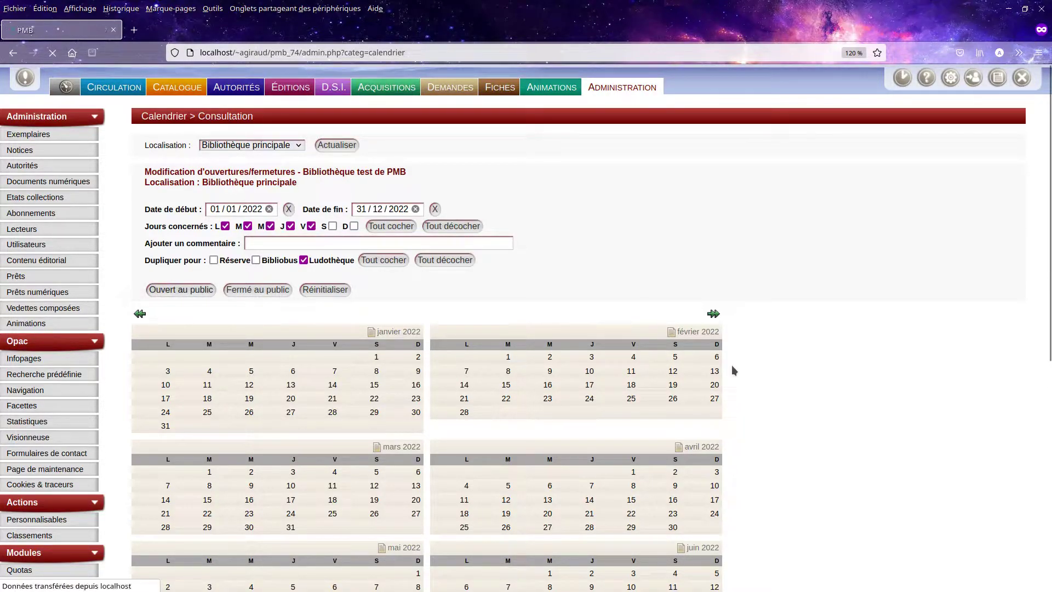
Set a new period for Bibliothèque principale from 01/01/2022 to 31/12/2022.
{"action": "scroll", "coordinate": [756, 367], "scroll_direction": "down", "scroll_amount": 6}
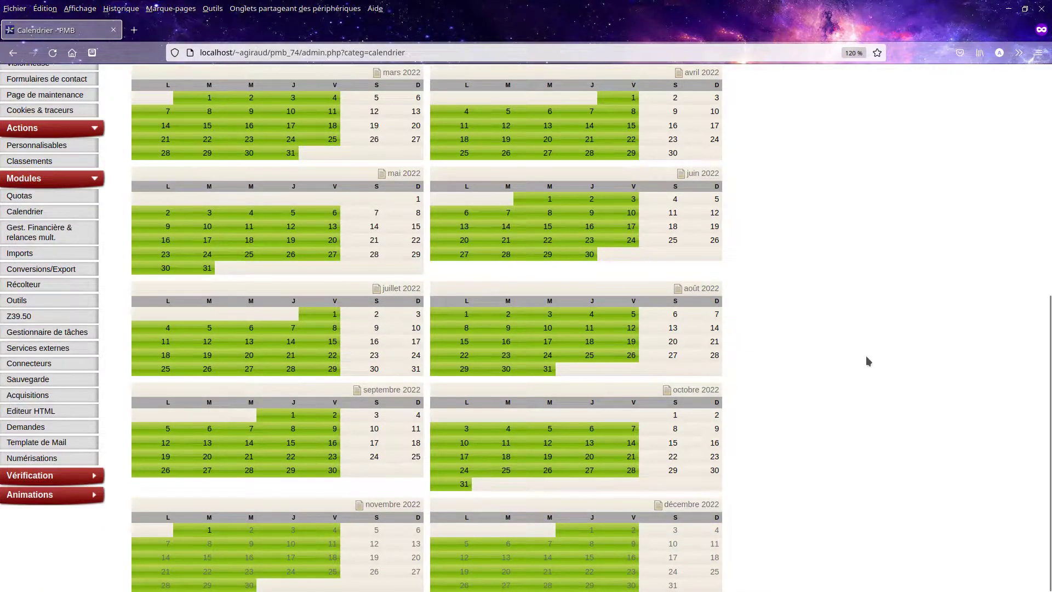
{"action": "scroll", "coordinate": [867, 359], "scroll_direction": "up", "scroll_amount": 3}
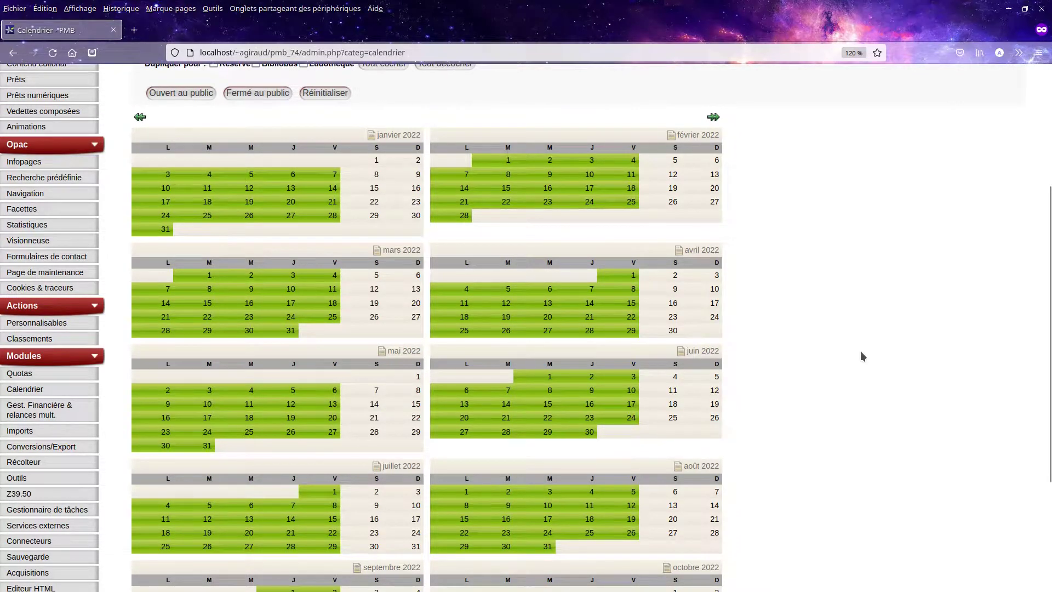
{"action": "scroll", "coordinate": [862, 356], "scroll_direction": "up", "scroll_amount": 3}
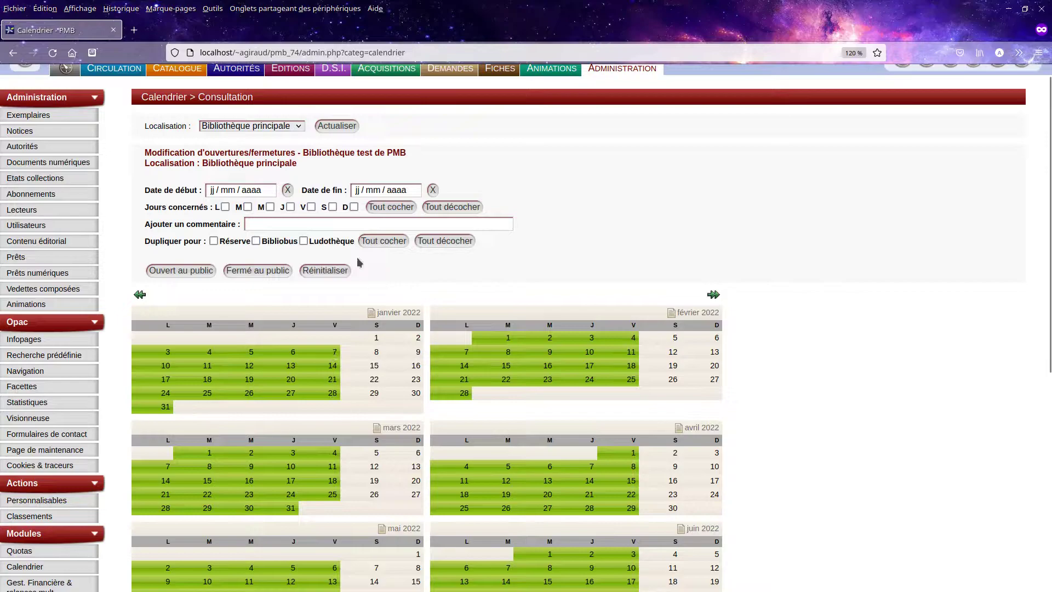
{"action": "left_click", "coordinate": [214, 191]}
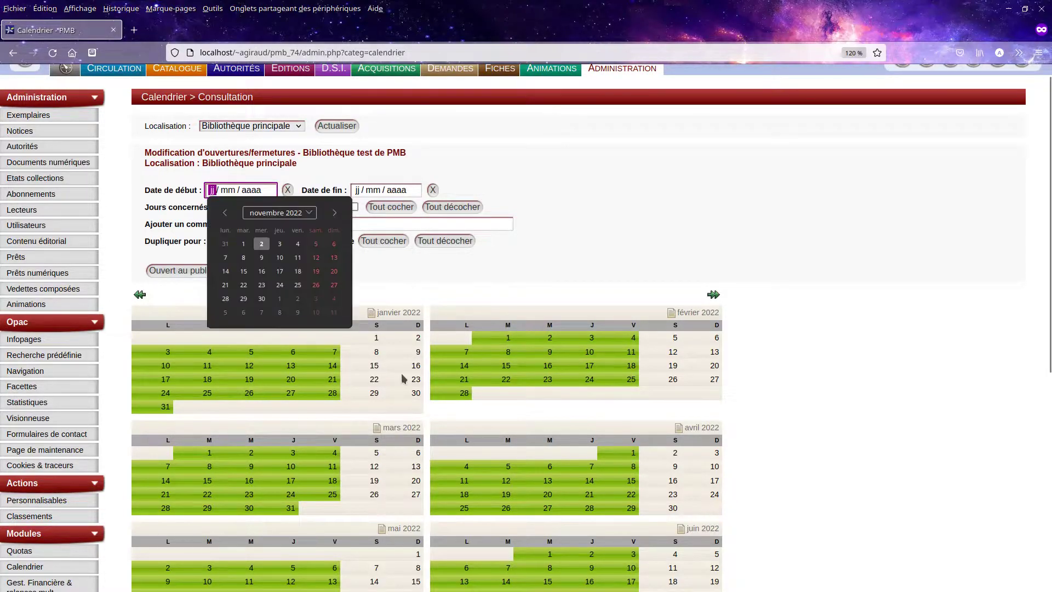
{"action": "type", "text": "01 / 01 /"}
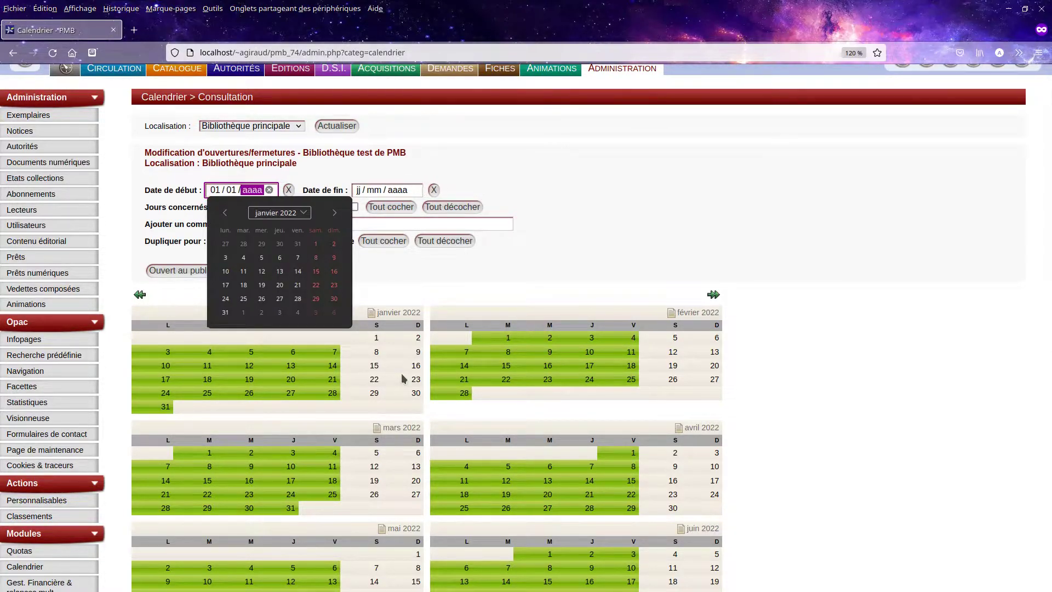
{"action": "type", "text": " 2022"}
{"action": "left_click", "coordinate": [359, 191]}
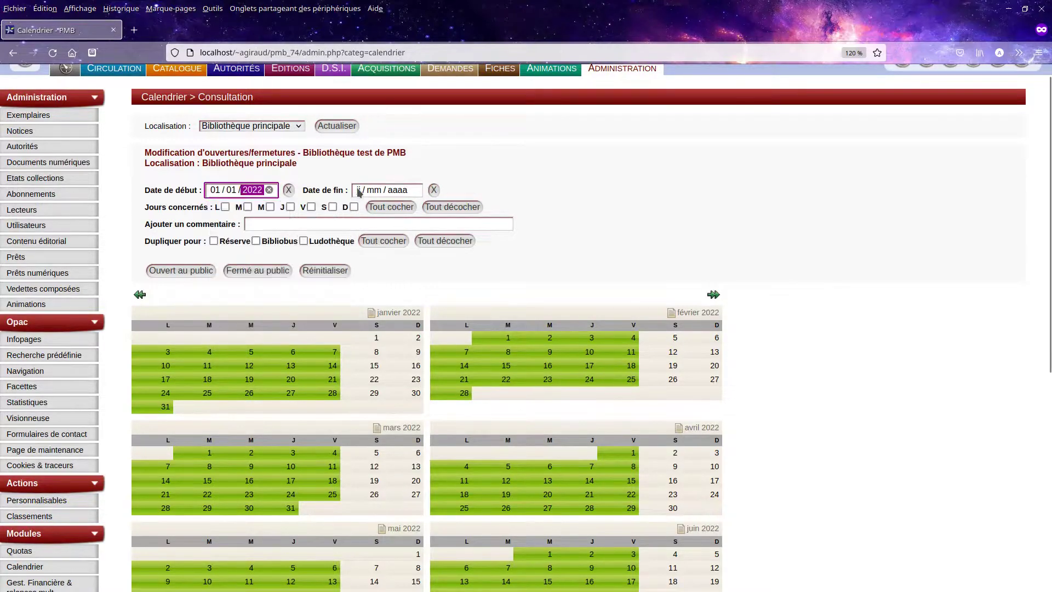
{"action": "type", "text": "31122022"}
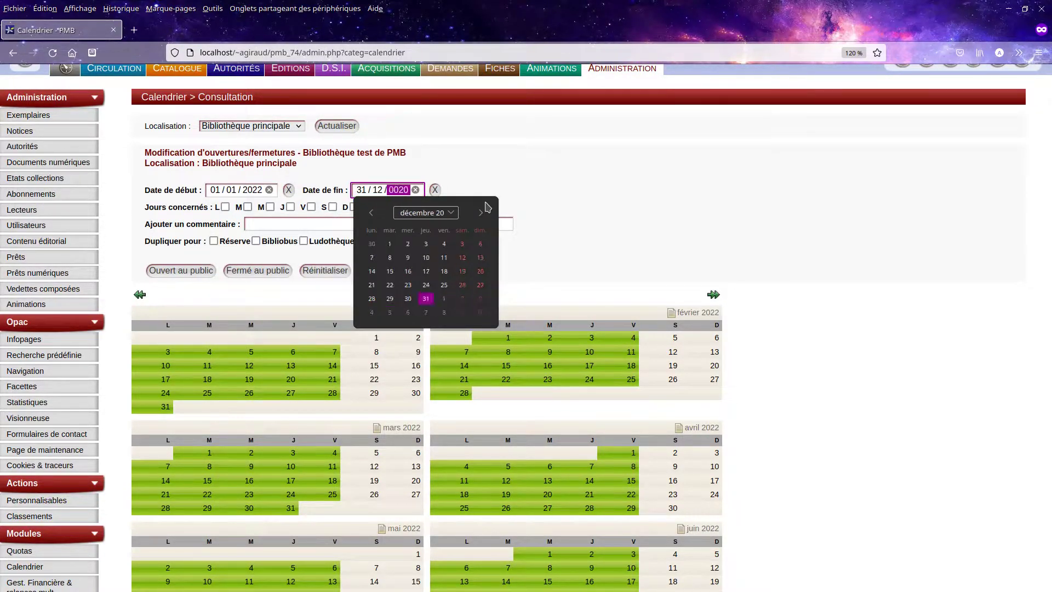
{"action": "left_click", "coordinate": [653, 199]}
Select Saturday and Sunday, duplicate the settings for Ludothèque, and mark these days as closed to the public.
{"action": "left_click", "coordinate": [333, 208]}
{"action": "left_click", "coordinate": [354, 207]}
{"action": "left_click", "coordinate": [303, 241]}
{"action": "left_click", "coordinate": [259, 223]}
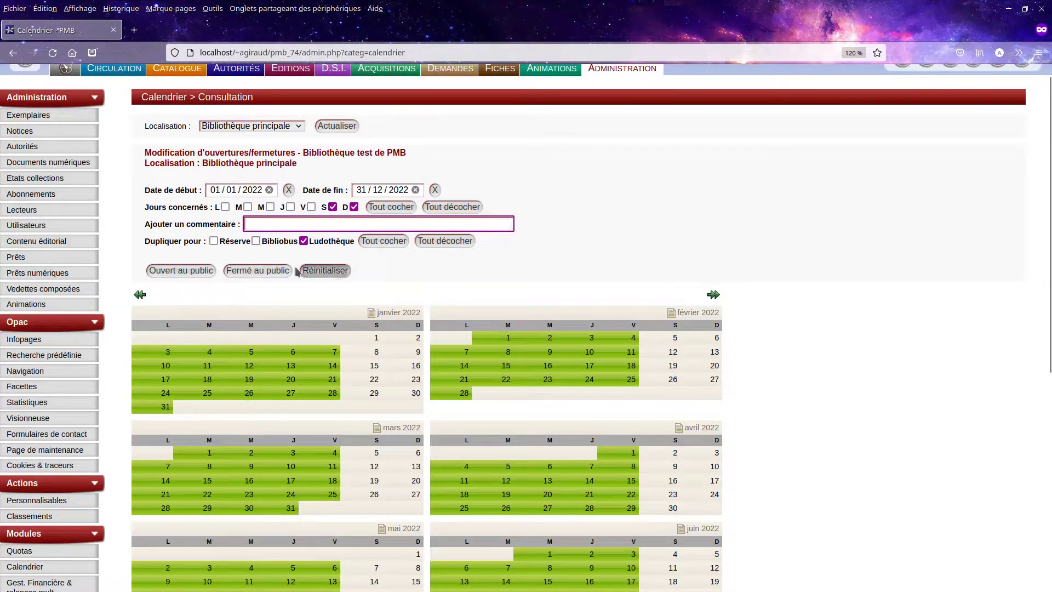
{"action": "left_click", "coordinate": [256, 271]}
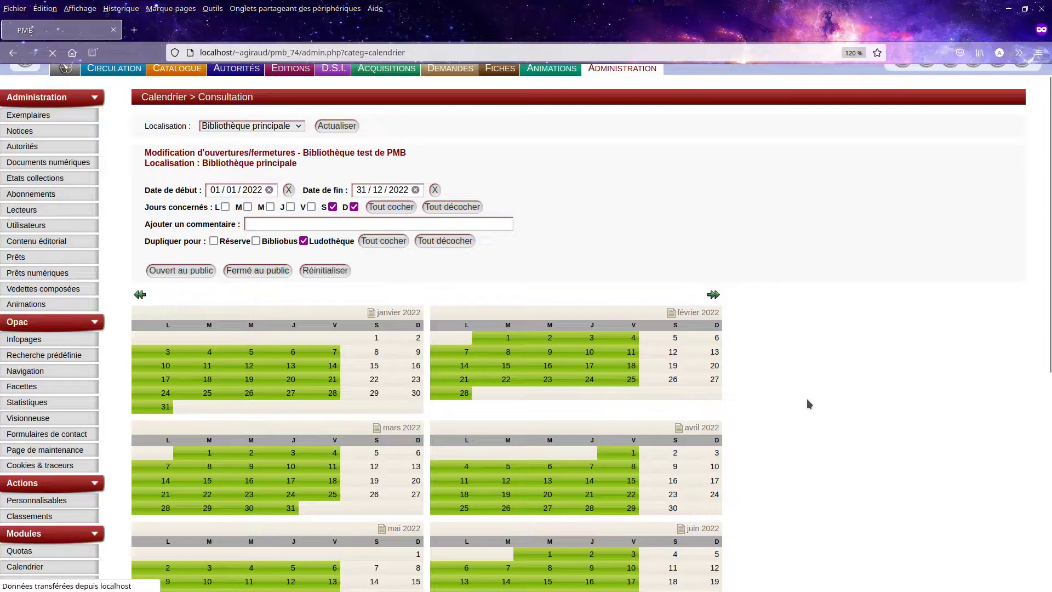
Mark Monday 09/05/2022 as closed to the public, using that date as both start and end of the period.
{"action": "scroll", "coordinate": [801, 412], "scroll_direction": "down", "scroll_amount": 10}
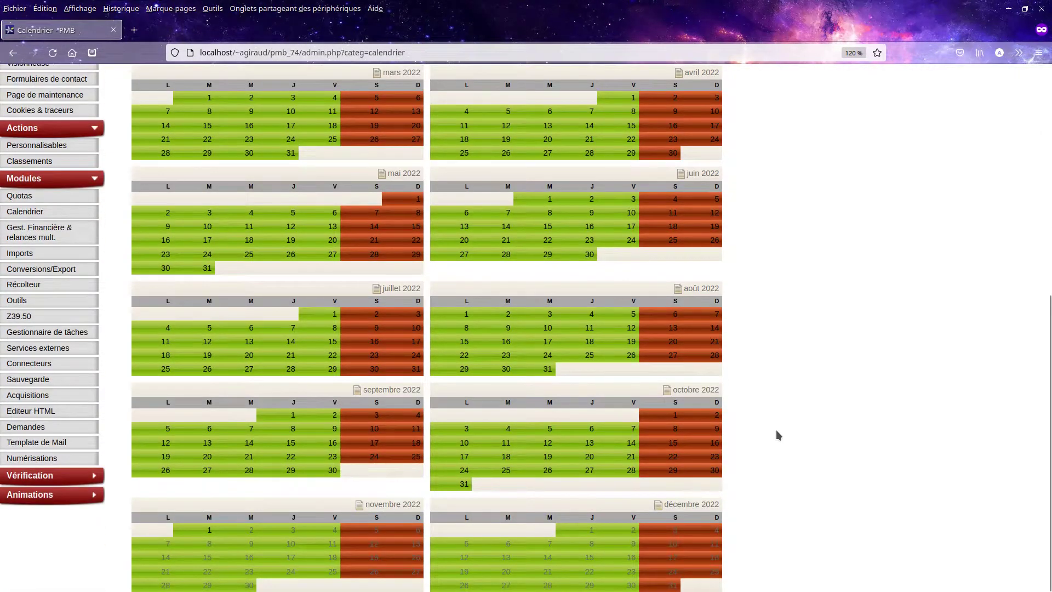
{"action": "scroll", "coordinate": [800, 375], "scroll_direction": "up", "scroll_amount": 10}
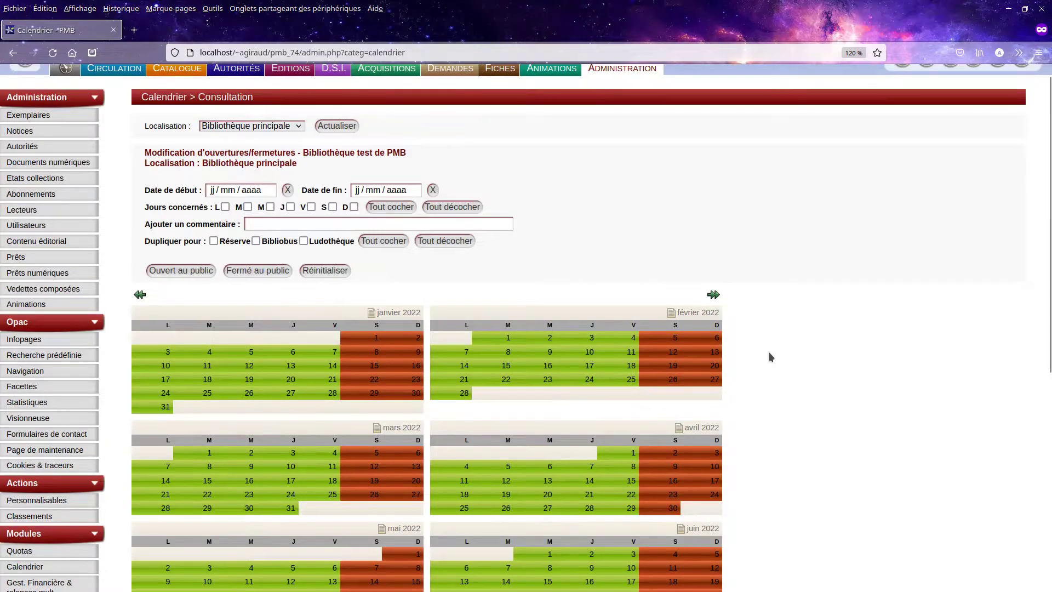
{"action": "scroll", "coordinate": [700, 313], "scroll_direction": "down", "scroll_amount": 6}
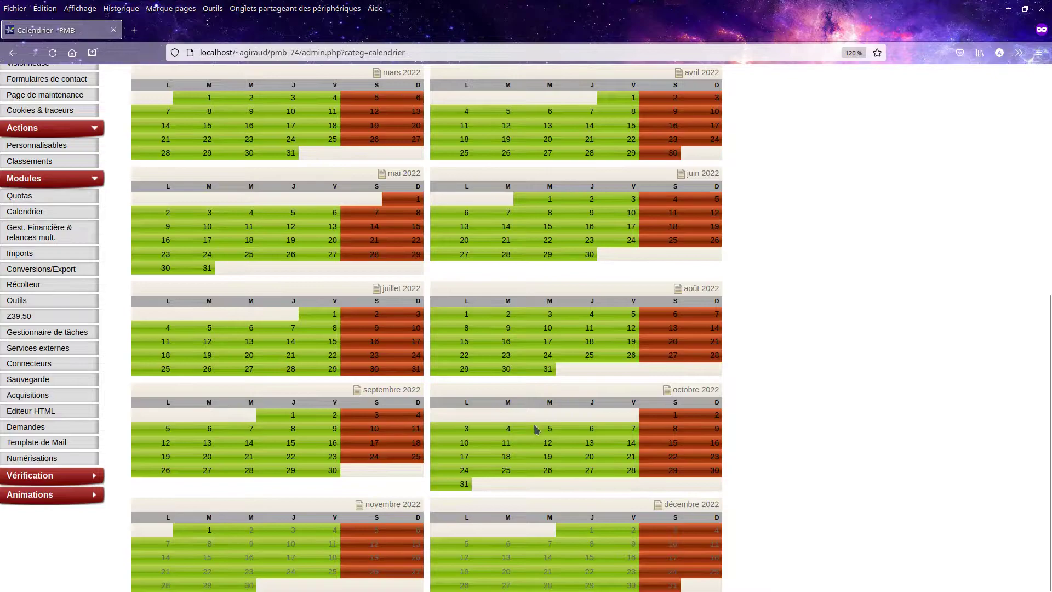
{"action": "scroll", "coordinate": [446, 398], "scroll_direction": "up", "scroll_amount": 5}
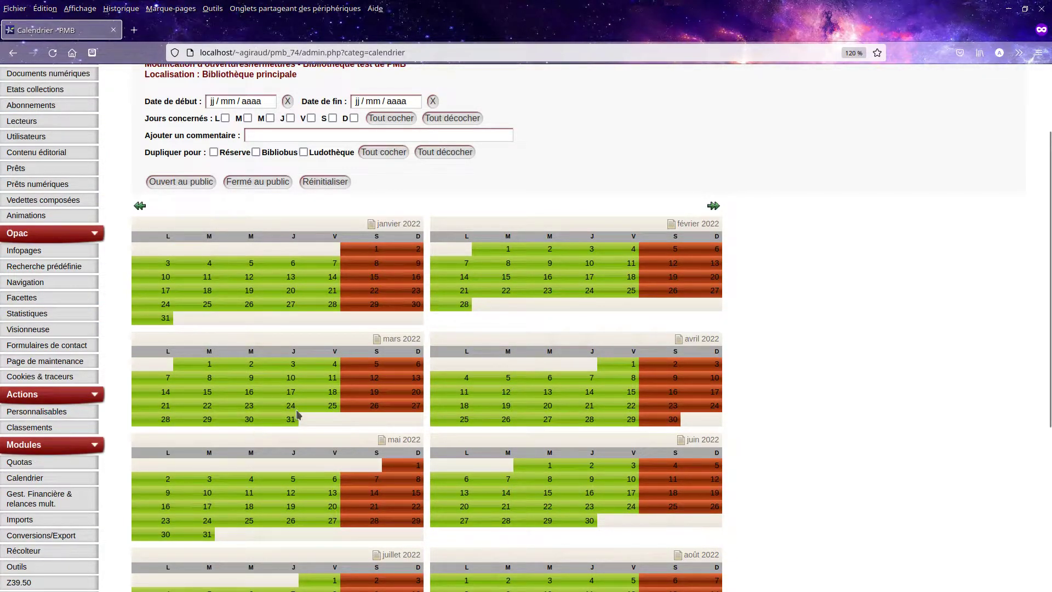
{"action": "scroll", "coordinate": [297, 414], "scroll_direction": "up", "scroll_amount": 2}
{"action": "left_click", "coordinate": [218, 210]}
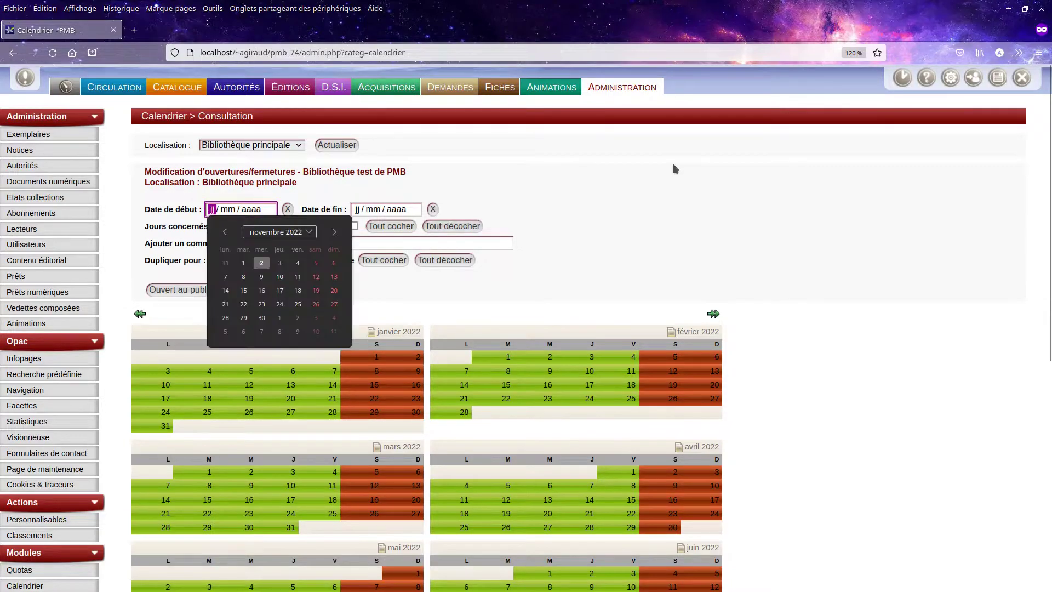
{"action": "type", "text": "09 / 05 / 2022"}
{"action": "left_click", "coordinate": [370, 210]}
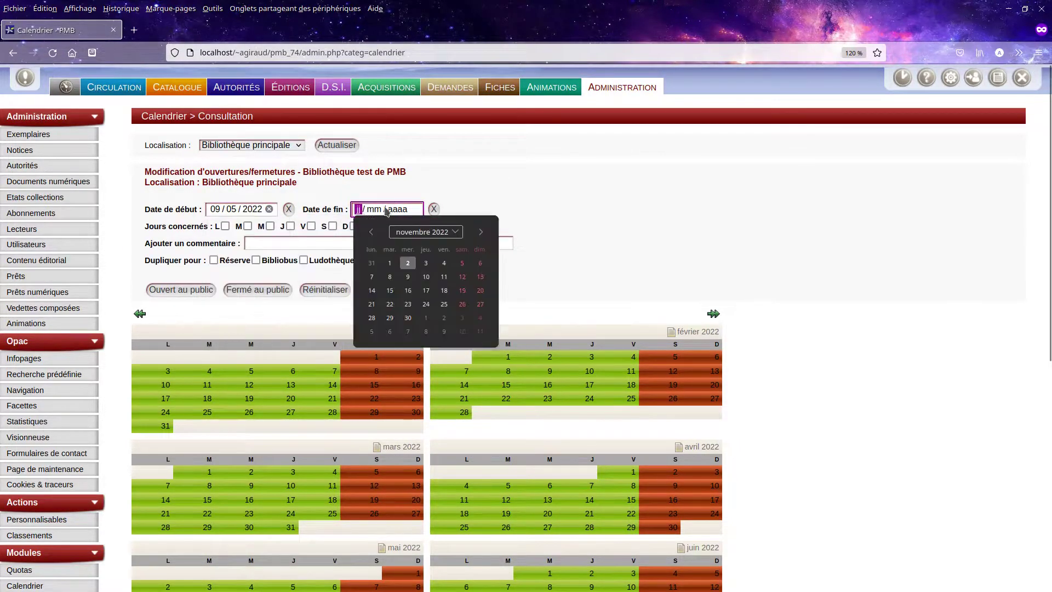
{"action": "type", "text": "09 / 05 / "}
{"action": "type", "text": "2022"}
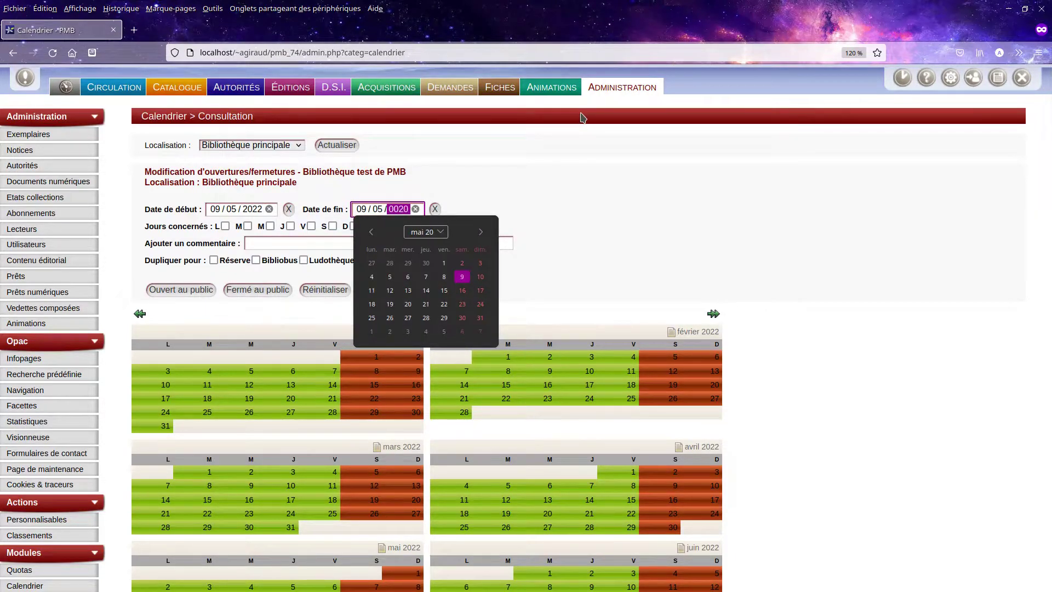
{"action": "left_click", "coordinate": [605, 218]}
{"action": "left_click", "coordinate": [225, 226]}
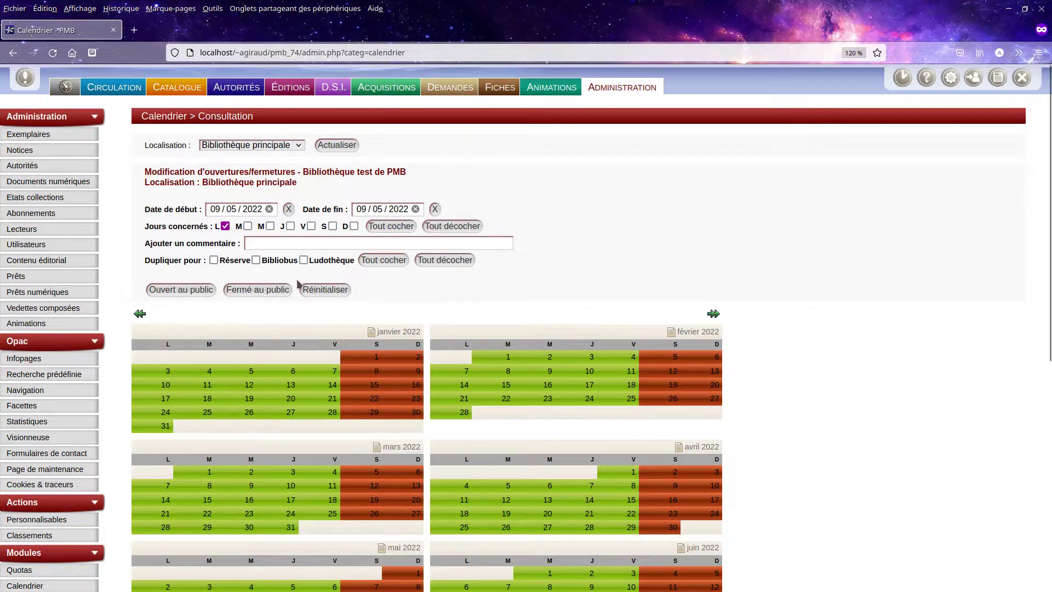
{"action": "left_click", "coordinate": [267, 291]}
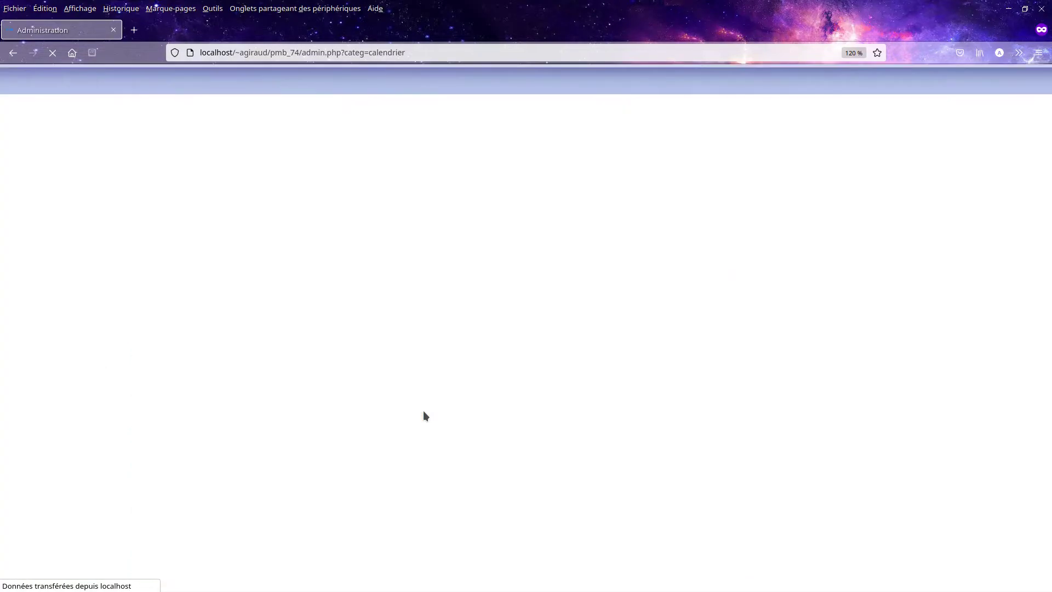
Switch 8 and 9 December 2022 to closed directly in the December calendar.
{"action": "scroll", "coordinate": [172, 350], "scroll_direction": "down", "scroll_amount": 5}
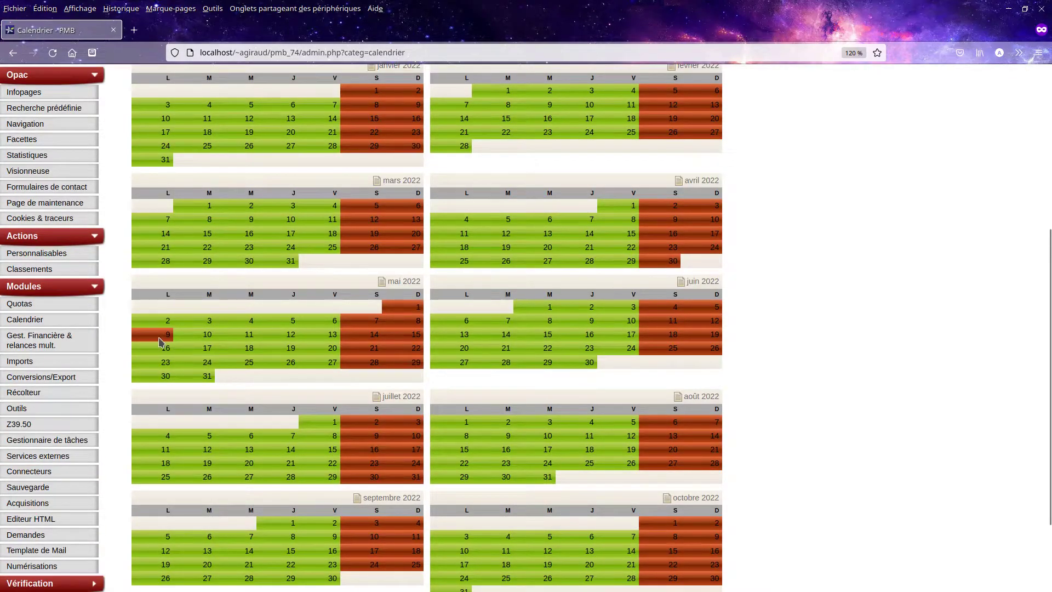
{"action": "double_click", "coordinate": [168, 335]}
{"action": "scroll", "coordinate": [926, 439], "scroll_direction": "down", "scroll_amount": 6}
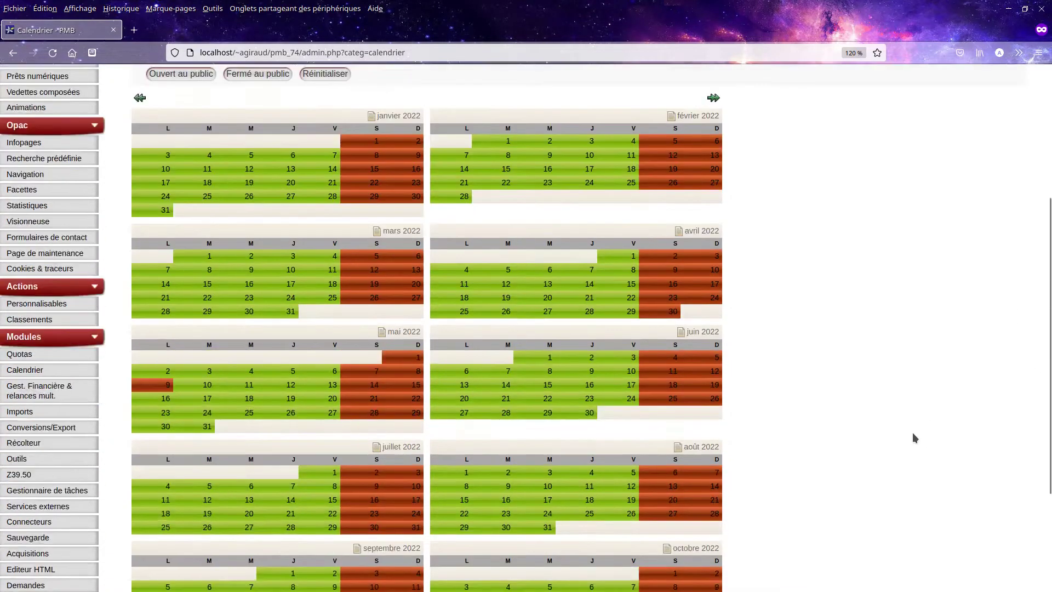
{"action": "scroll", "coordinate": [861, 440], "scroll_direction": "down", "scroll_amount": 1}
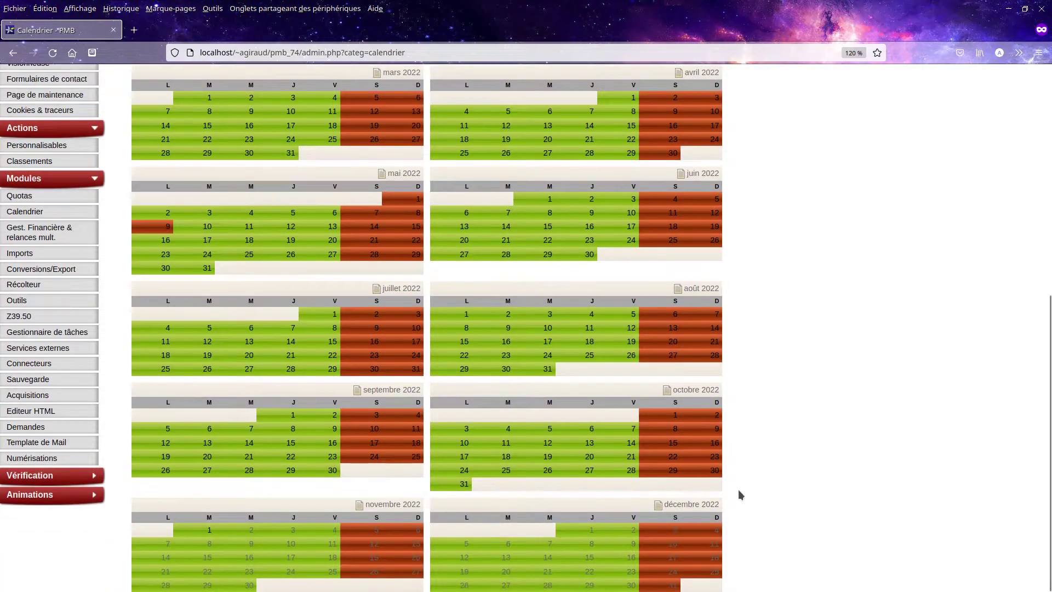
{"action": "left_click", "coordinate": [591, 550]}
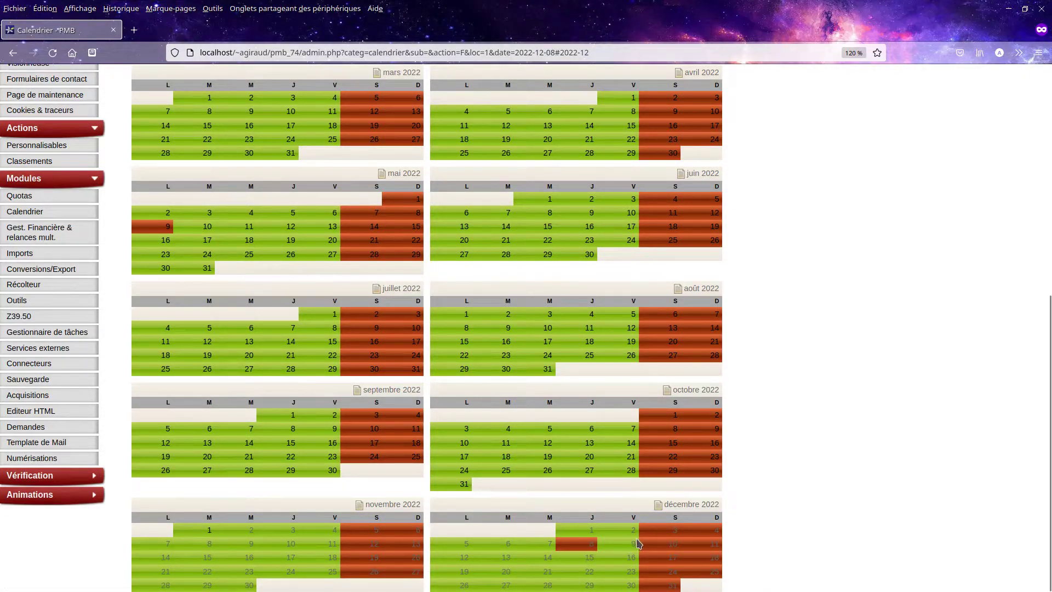
{"action": "left_click", "coordinate": [630, 564]}
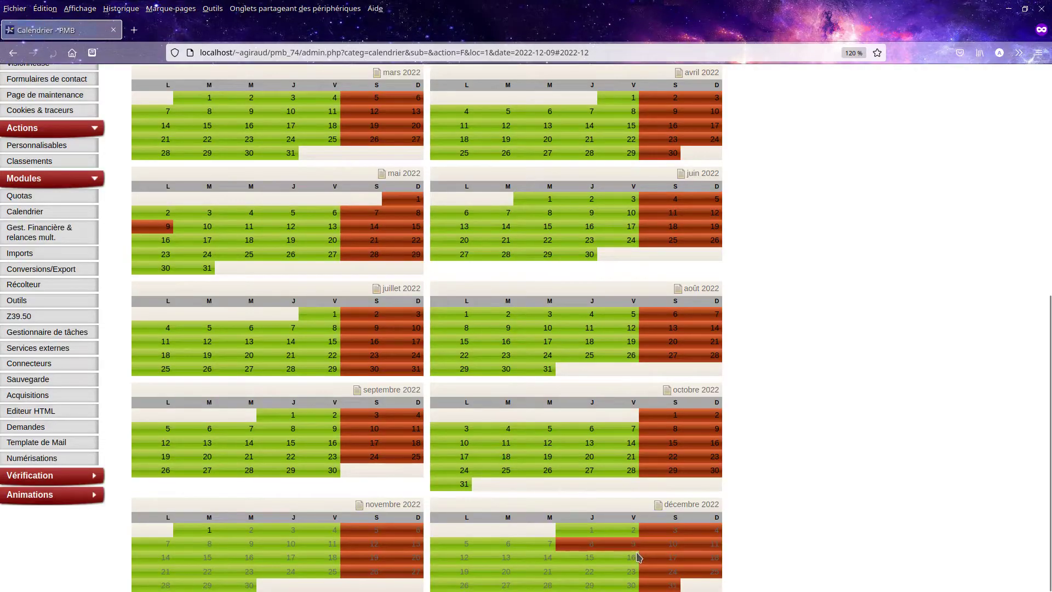
{"action": "left_click", "coordinate": [634, 546]}
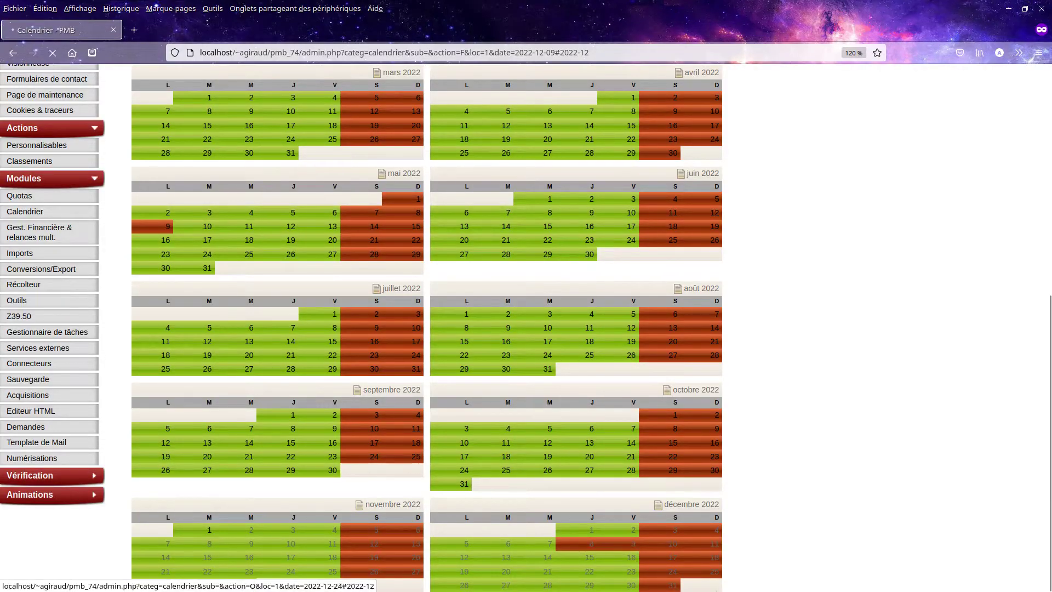
{"action": "left_click", "coordinate": [633, 548]}
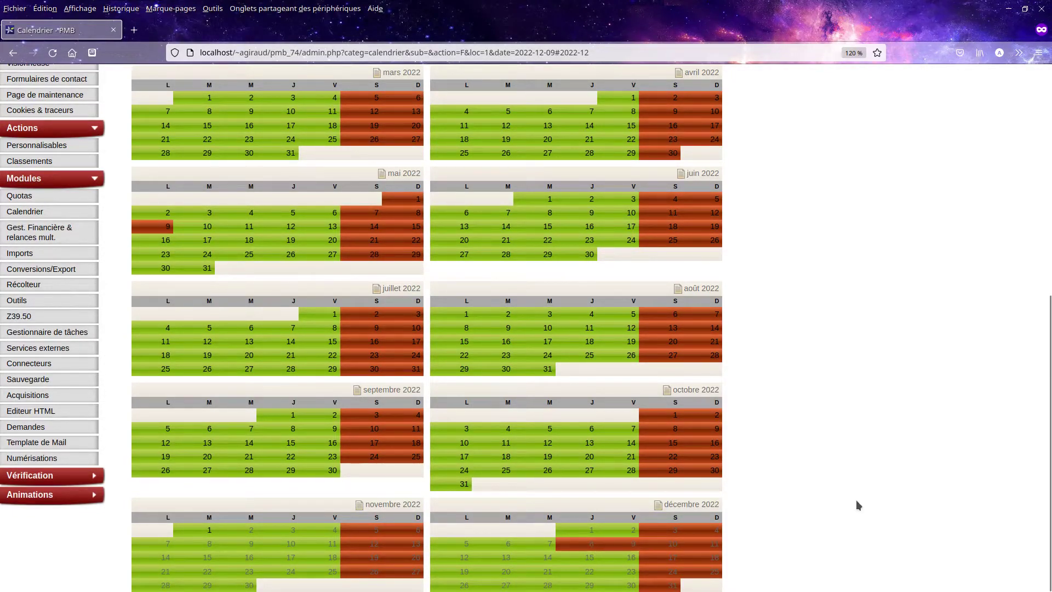
{"action": "left_click_drag", "start_coordinate": [470, 562], "coordinate": [461, 561]}
Add the comment "Repas de Noël" to 22 December 2022, save it, and check that day in the calendar.
{"action": "left_click", "coordinate": [702, 504]}
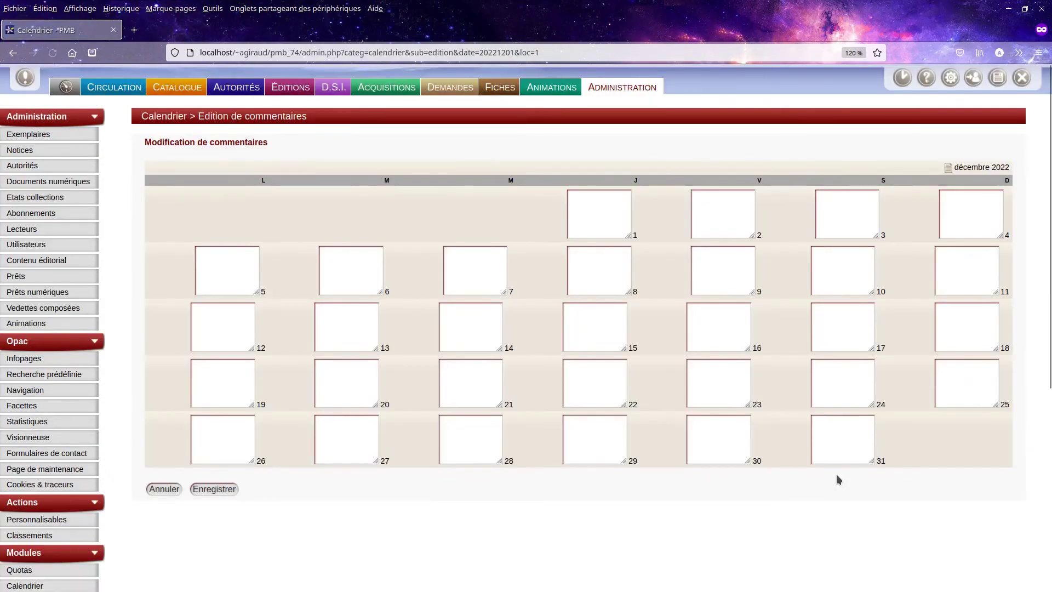
{"action": "left_click", "coordinate": [605, 387]}
{"action": "type", "text": "Repa"}
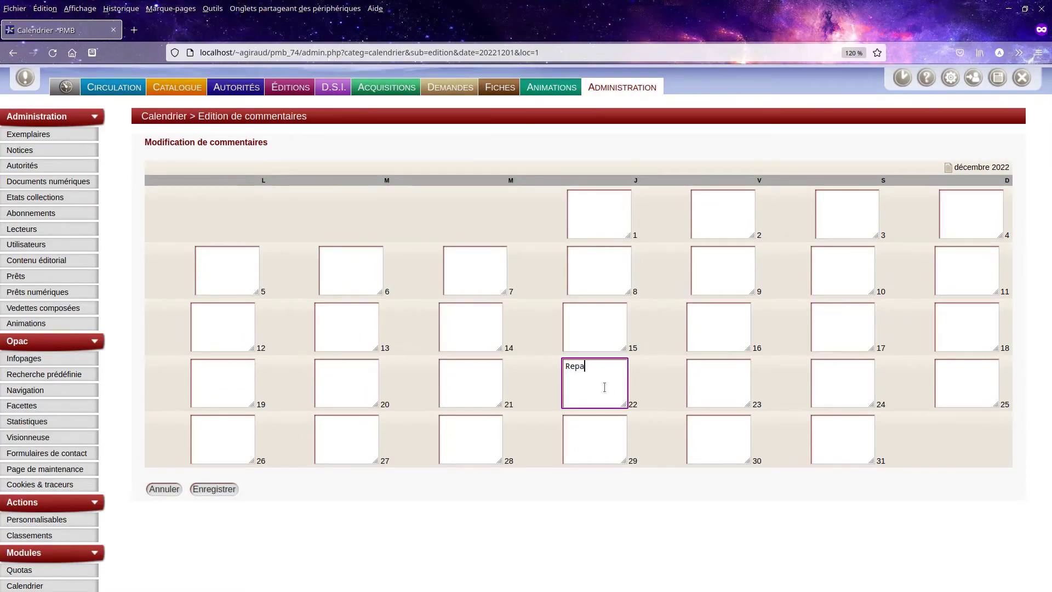
{"action": "type", "text": "s de Noëm"}
{"action": "left_click", "coordinate": [211, 489]}
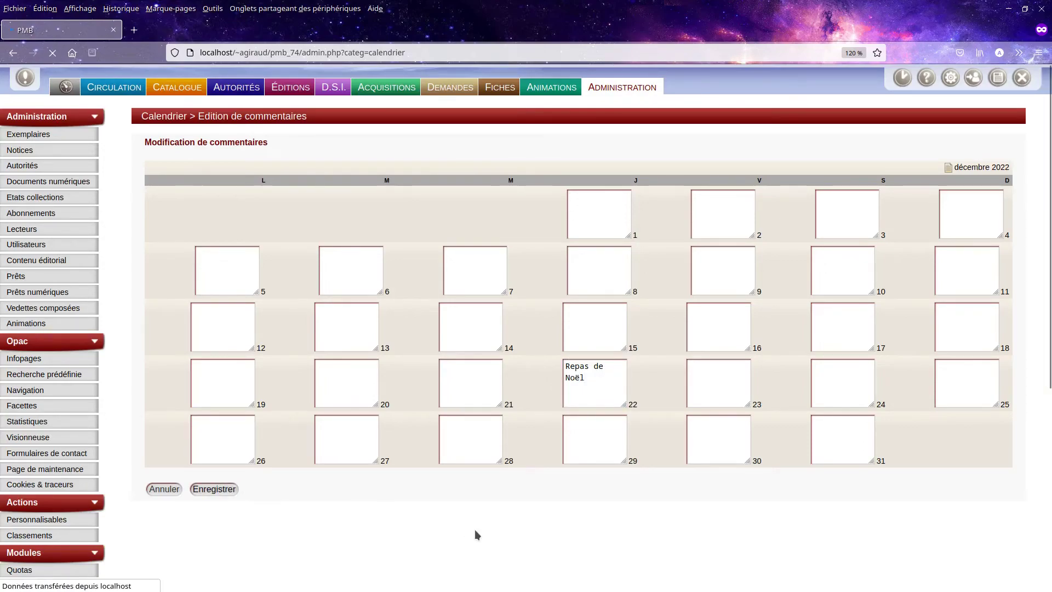
{"action": "scroll", "coordinate": [790, 446], "scroll_direction": "down", "scroll_amount": 6}
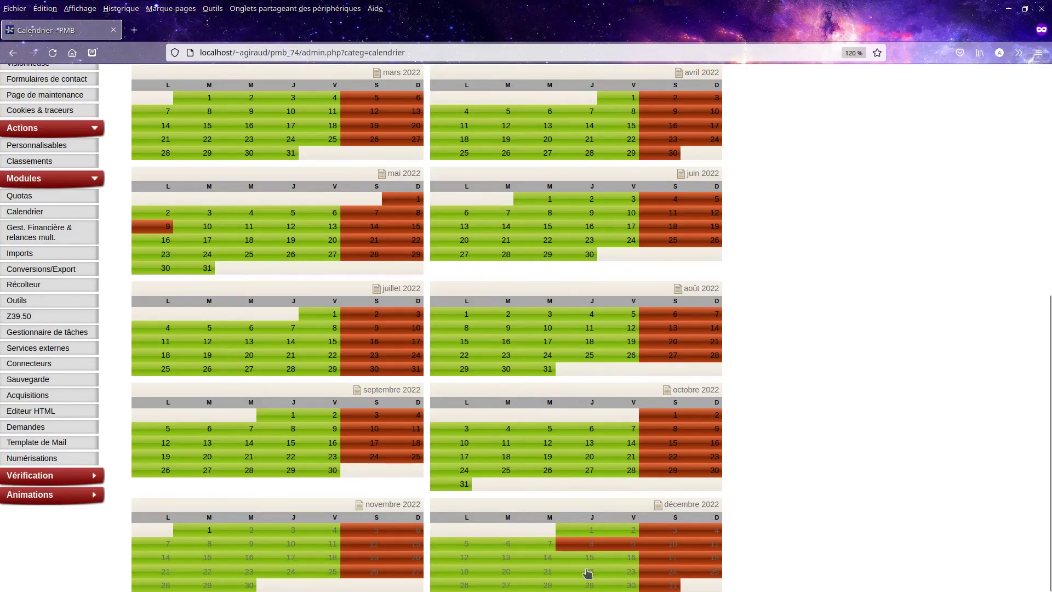
{"action": "mouse_move", "coordinate": [587, 573]}
{"action": "scroll", "coordinate": [883, 393], "scroll_direction": "up", "scroll_amount": 6}
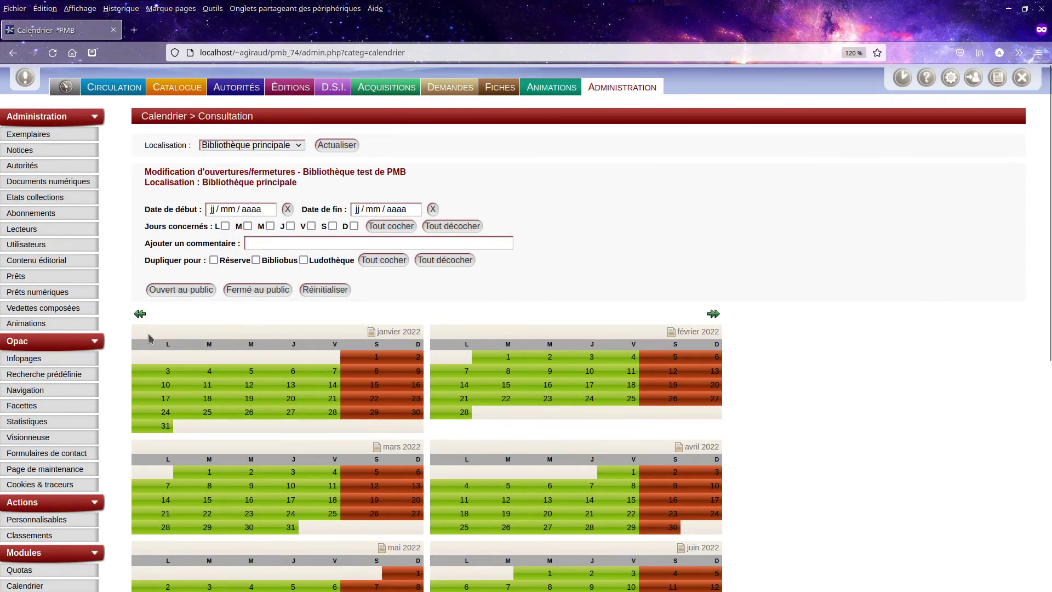